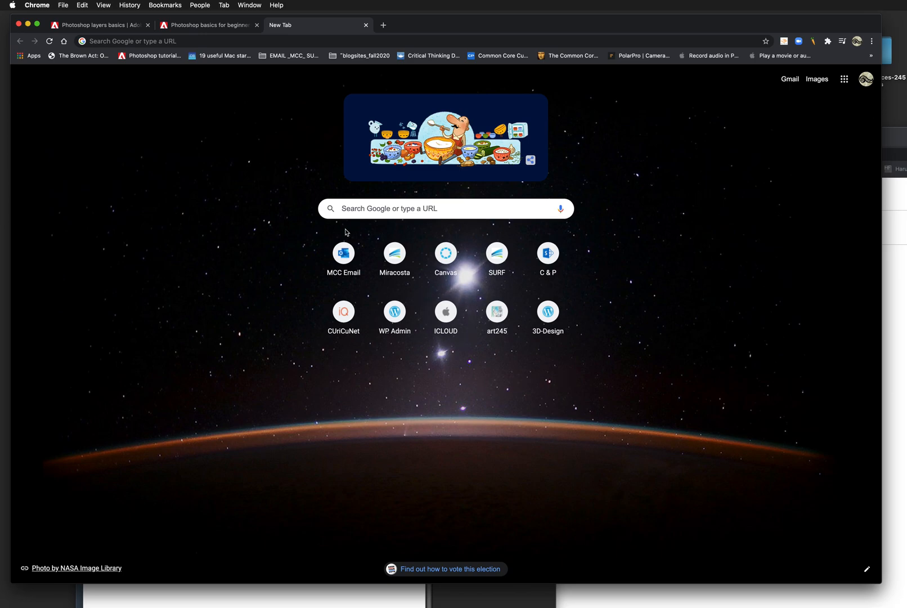
Bring forward the browser window with the Canvas page "Tutorials: photoshop (from Adobe)" and position it for viewing.
left_click(340, 600)
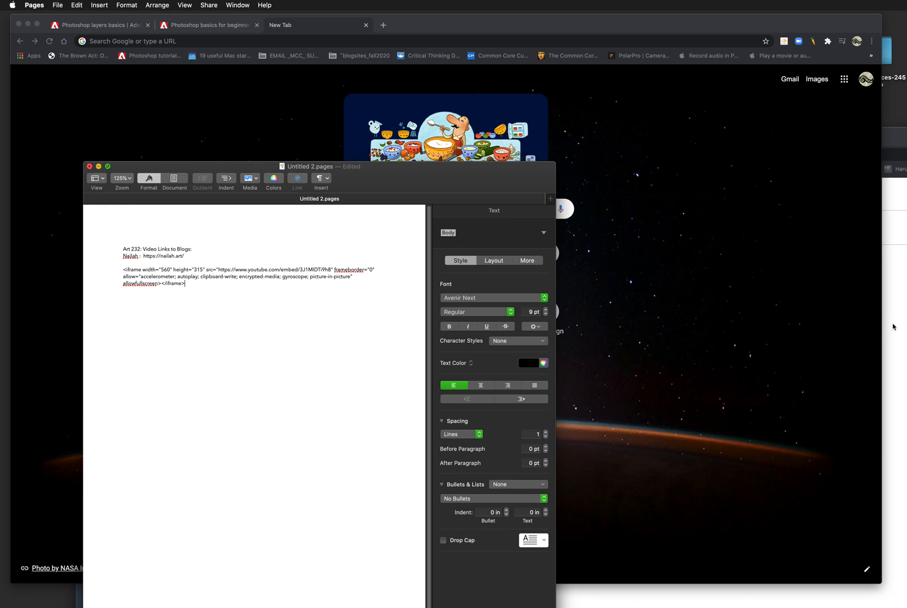
left_click(893, 327)
left_click_drag(634, 138, 594, 46)
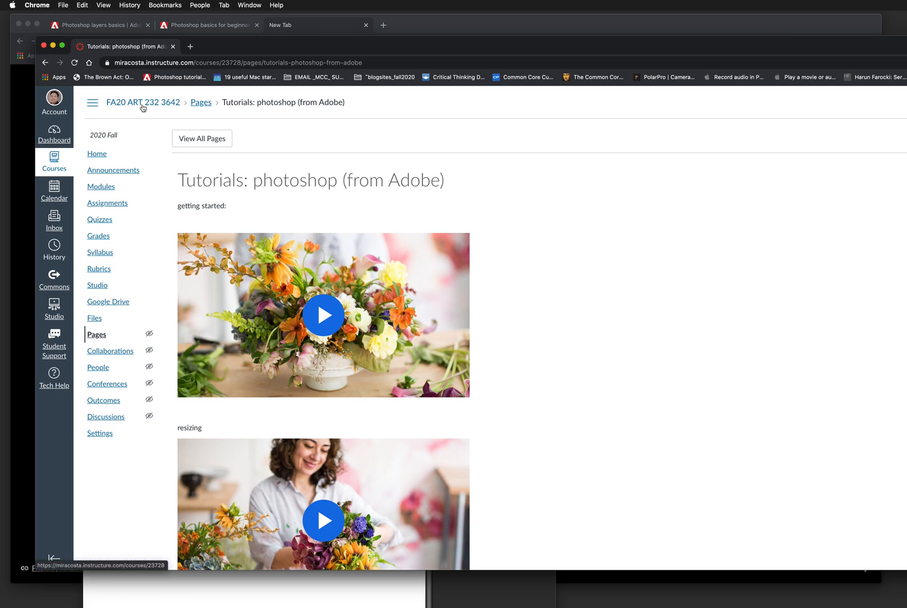
Preview the getting started video in full screen, pause it, and look over the other videos embedded on the course page.
scroll(315, 345, "down", 3)
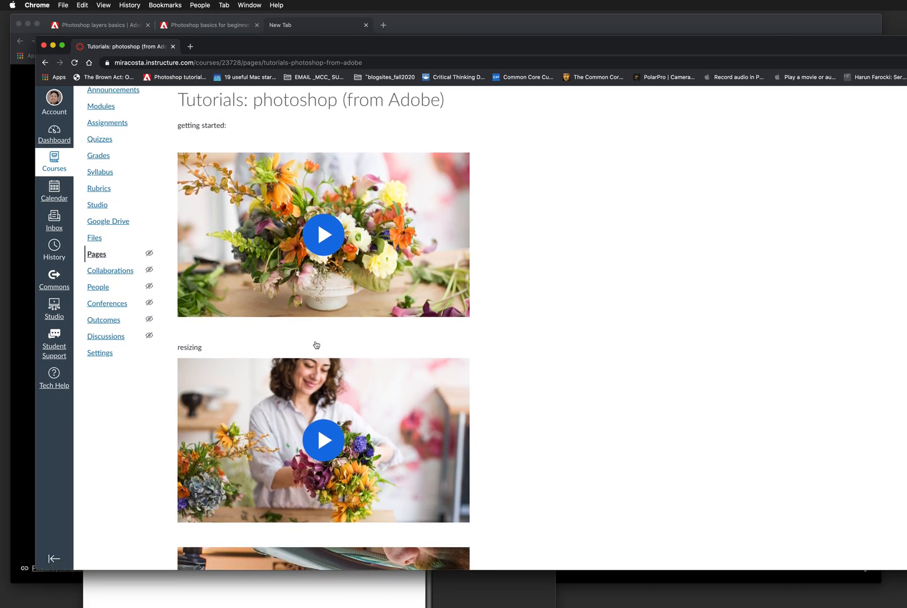
scroll(329, 333, "up", 3)
left_click(320, 307)
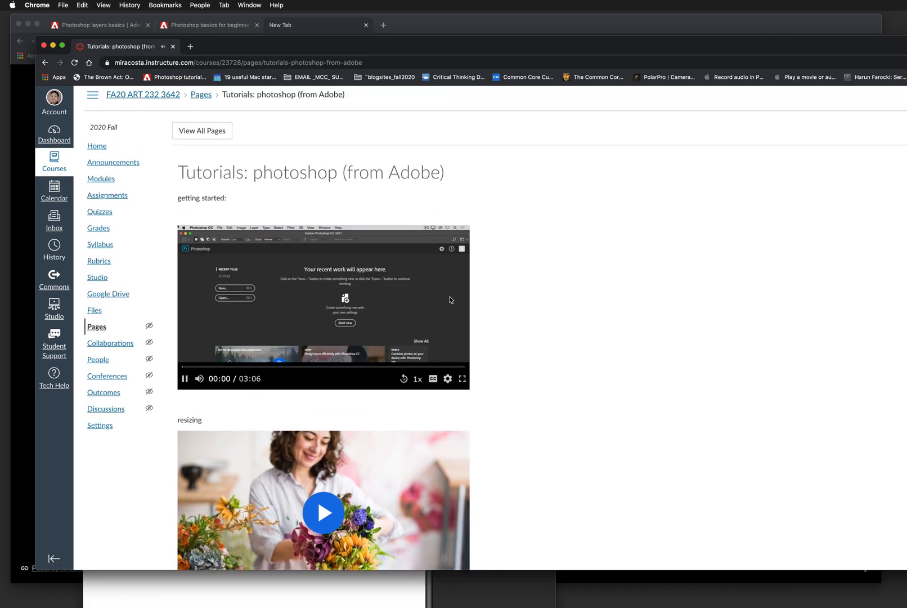
left_click(462, 378)
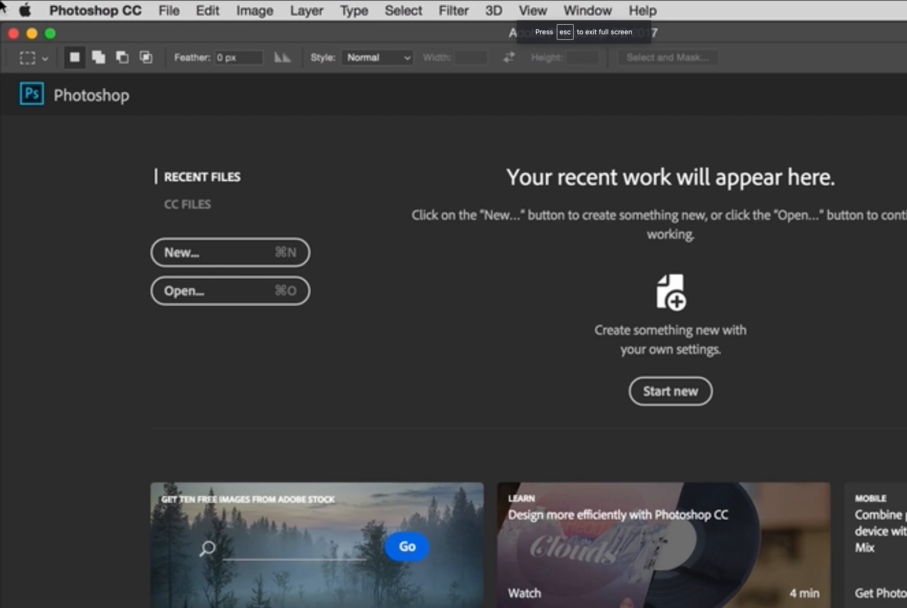
key("Escape")
left_click(380, 334)
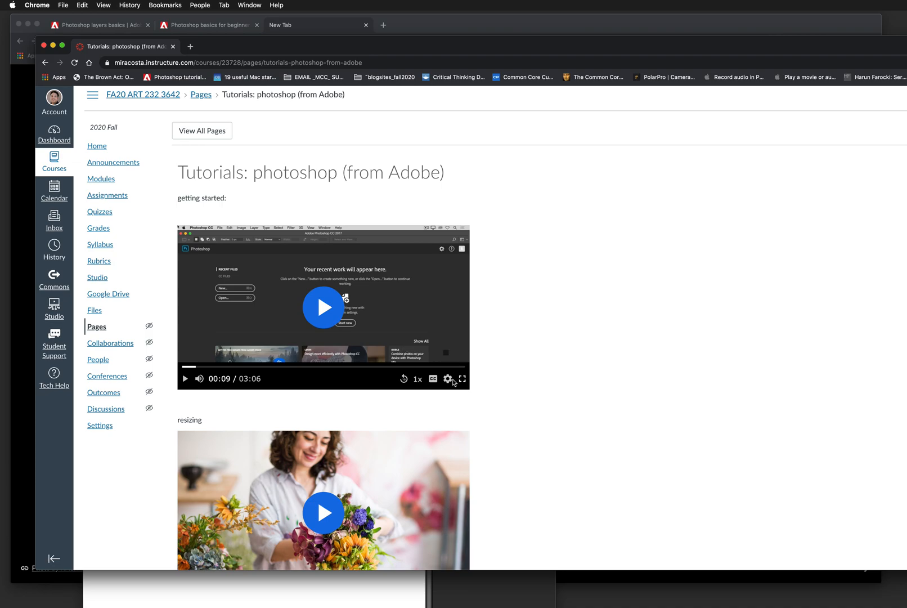
scroll(517, 417, "down", 3)
scroll(517, 416, "down", 15)
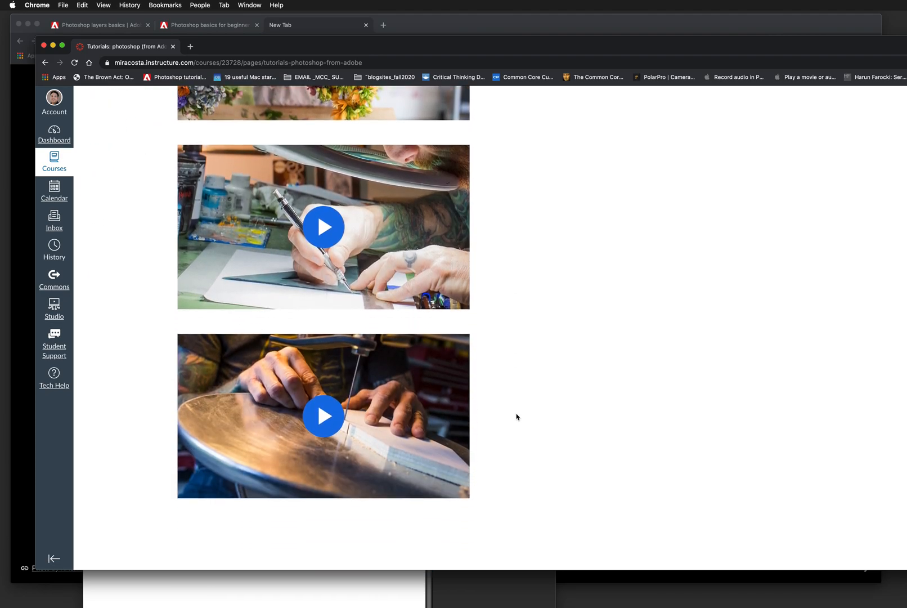
scroll(517, 416, "up", 3)
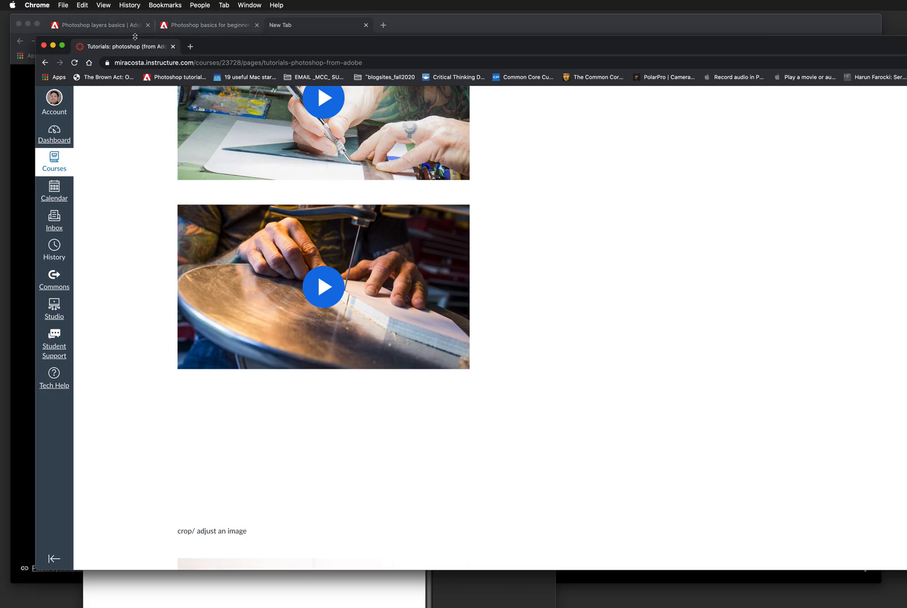
Move the course window out of the way and save the Pages document "Untitled 2.pages" to the iCloud Desktop.
left_click_drag(244, 49, 334, 68)
left_click_drag(570, 72, 432, 240)
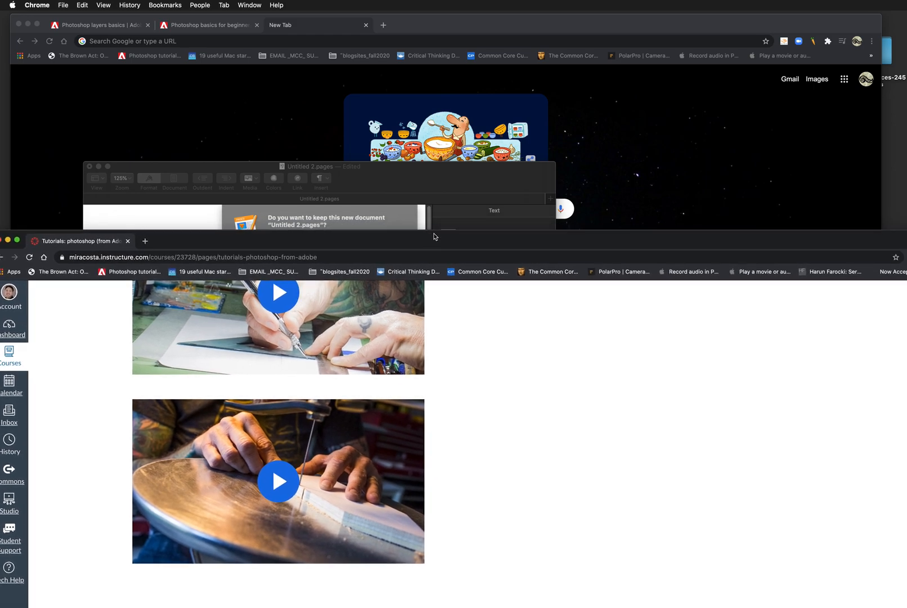
left_click(400, 170)
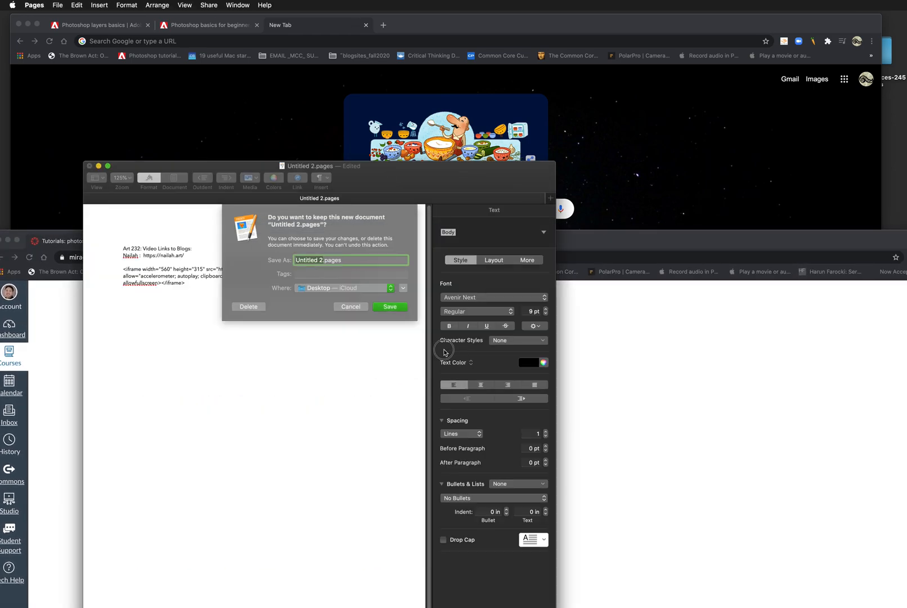
left_click(401, 308)
Switch to the other browser window and load the bookmarked Adobe Photoshop tutorials page in the empty tab.
left_click(695, 168)
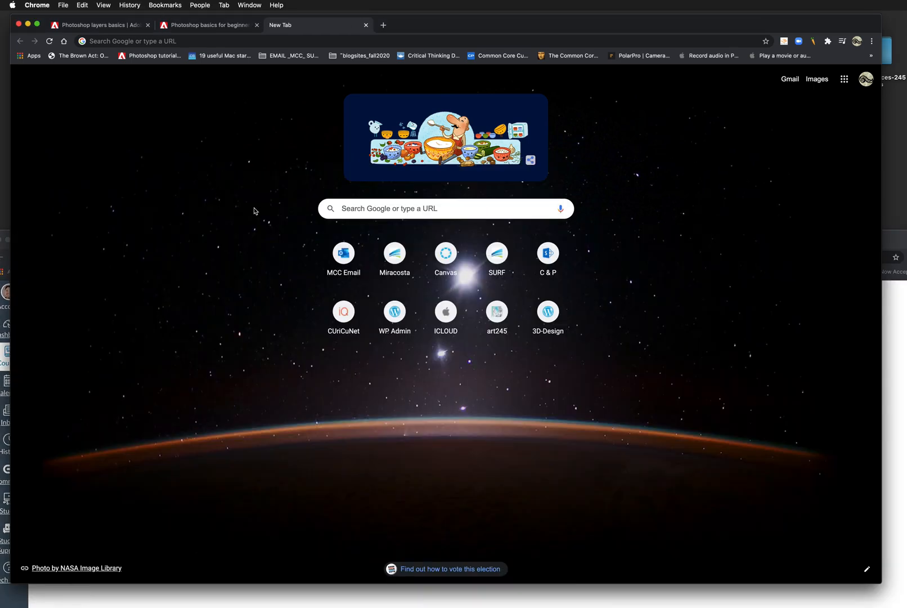
left_click(200, 28)
left_click(127, 26)
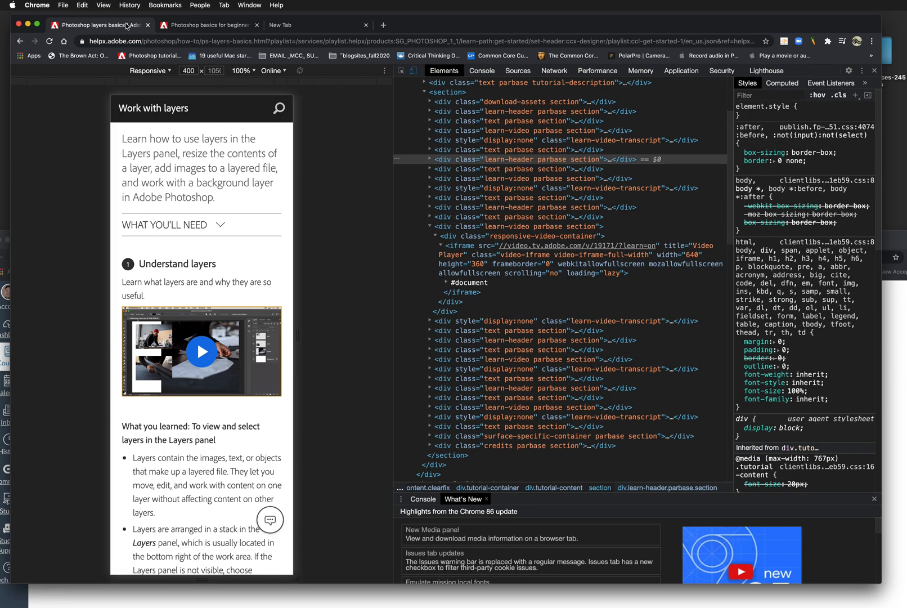
left_click(155, 56)
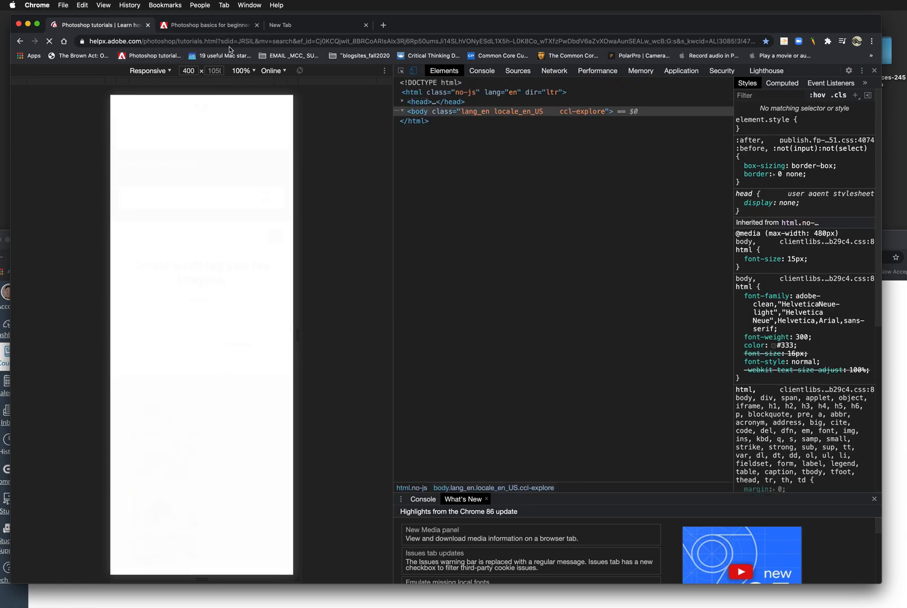
left_click(221, 26)
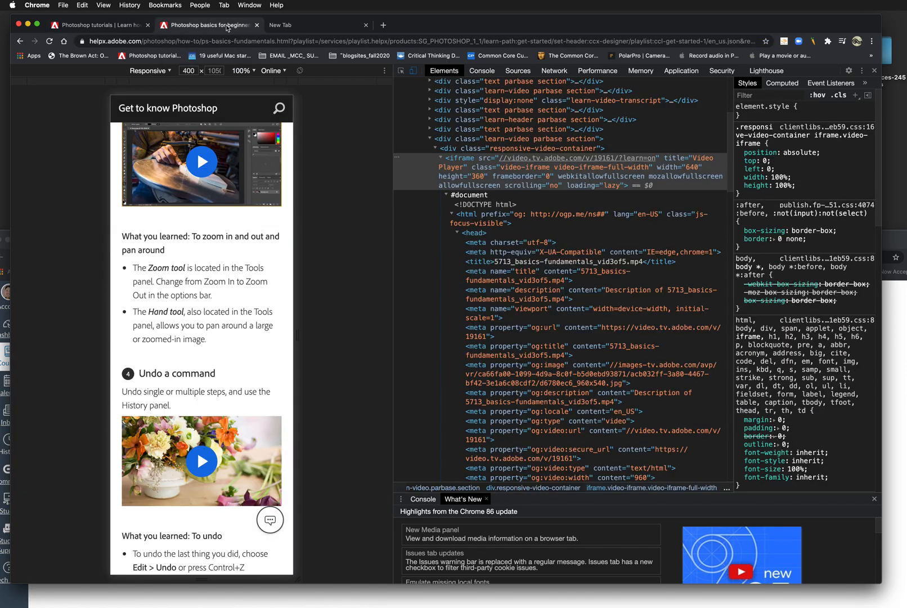
left_click(284, 26)
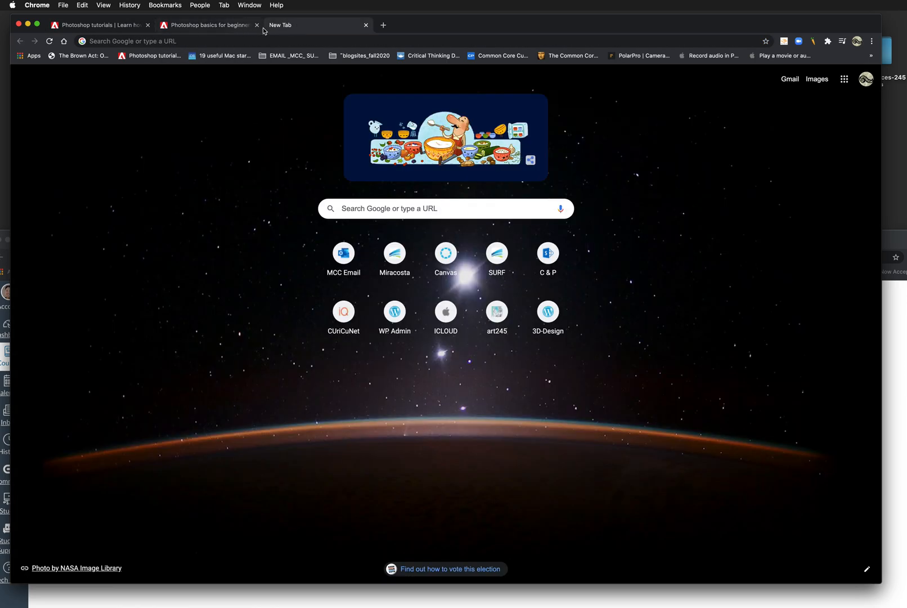
left_click(160, 55)
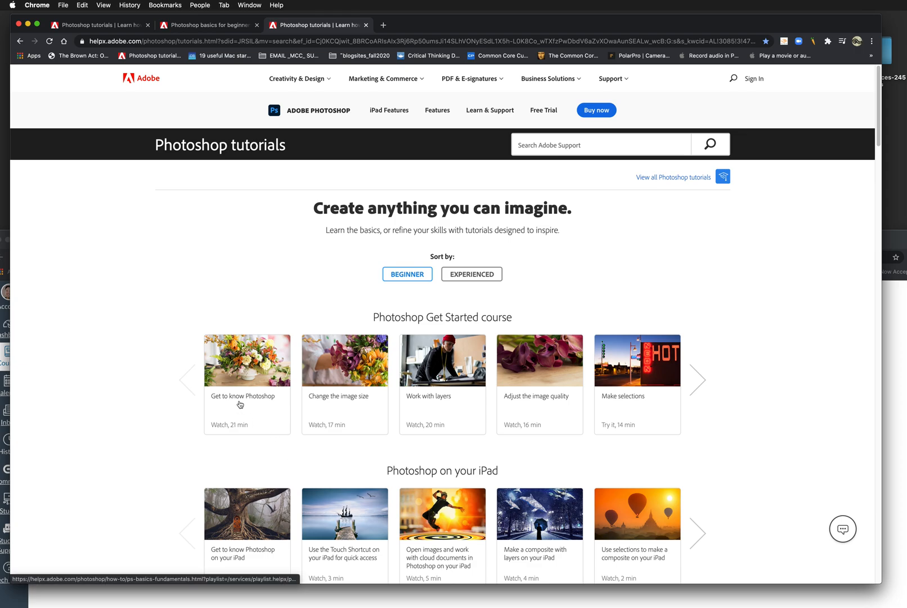
Open the "Get to know Photoshop" tutorial and go to its "Undo a command" video section.
scroll(240, 404, "down", 3)
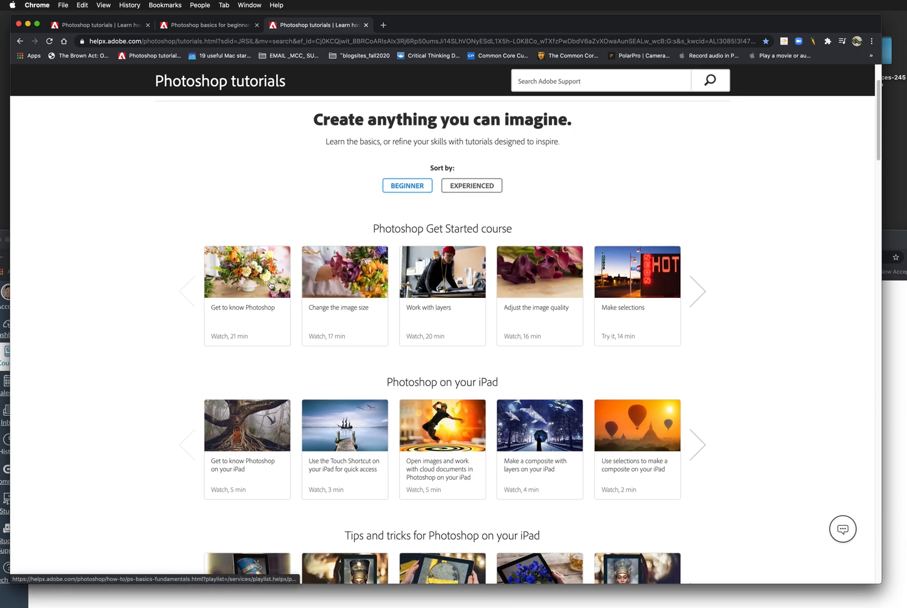
left_click(270, 285)
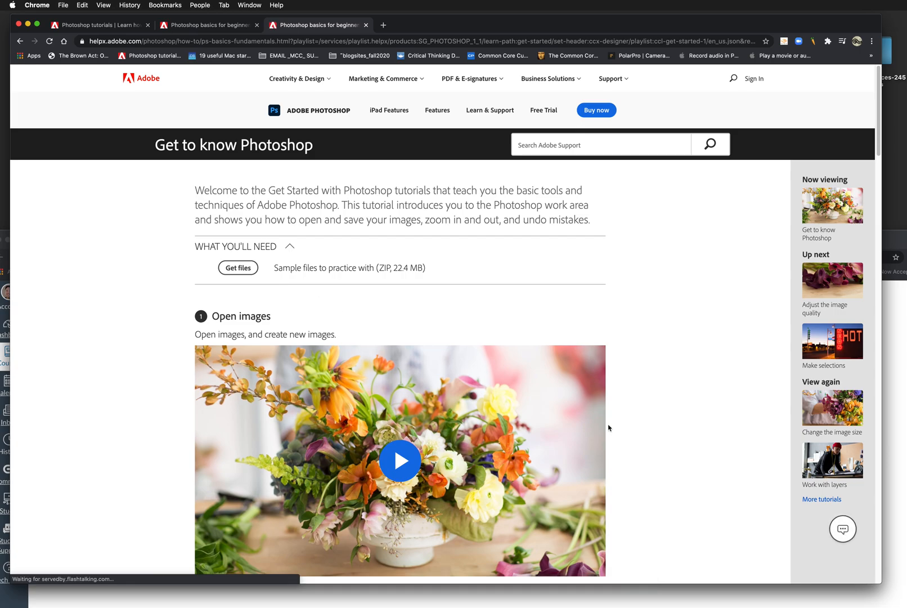
scroll(609, 427, "down", 10)
scroll(639, 415, "down", 15)
scroll(639, 415, "down", 1)
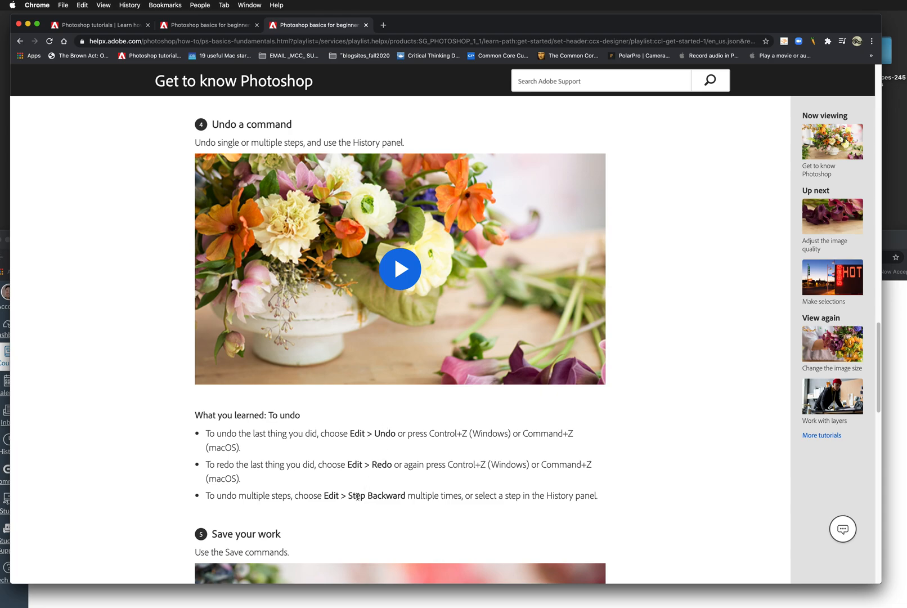
scroll(508, 336, "up", 2)
scroll(508, 336, "down", 1)
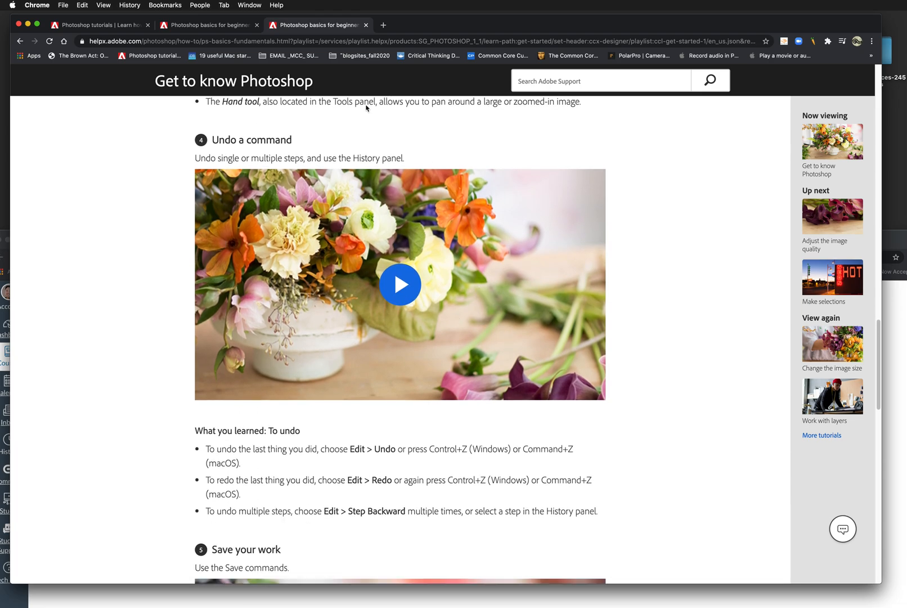
Bring the Canvas tutorials page back into view and check which Adobe videos are already embedded.
left_click(704, 604)
left_click_drag(472, 246, 533, 150)
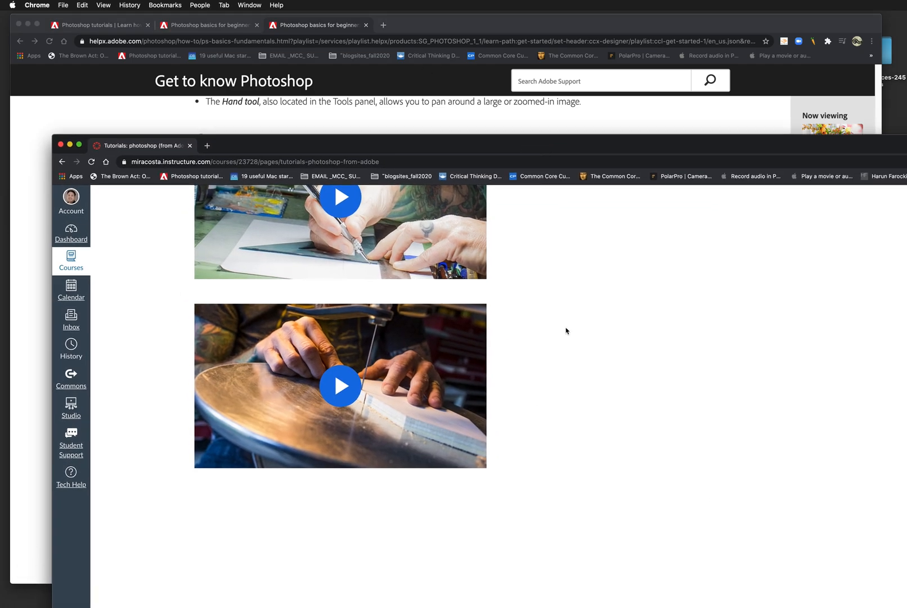
scroll(600, 391, "up", 10)
scroll(602, 394, "down", 5)
scroll(602, 394, "up", 3)
scroll(602, 394, "down", 10)
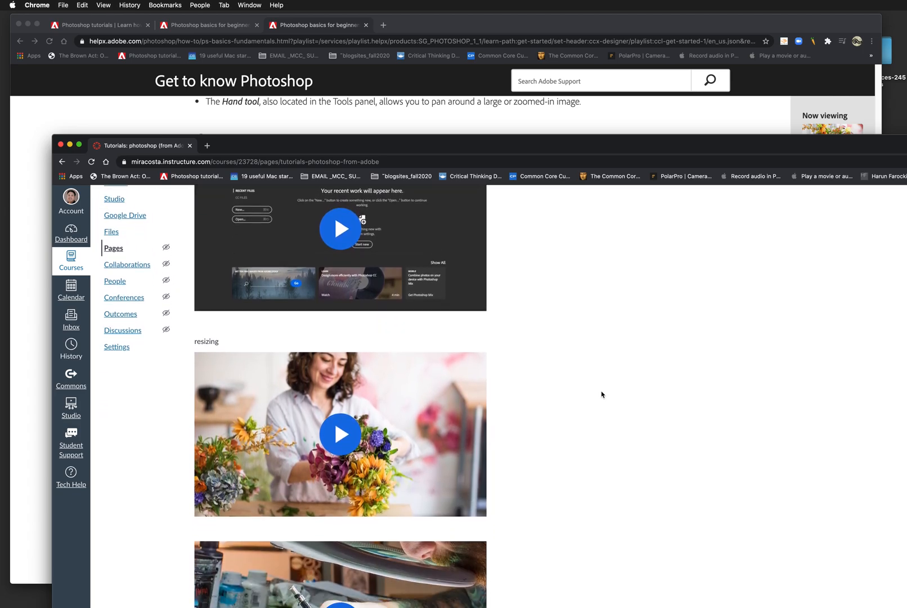
scroll(602, 394, "up", 10)
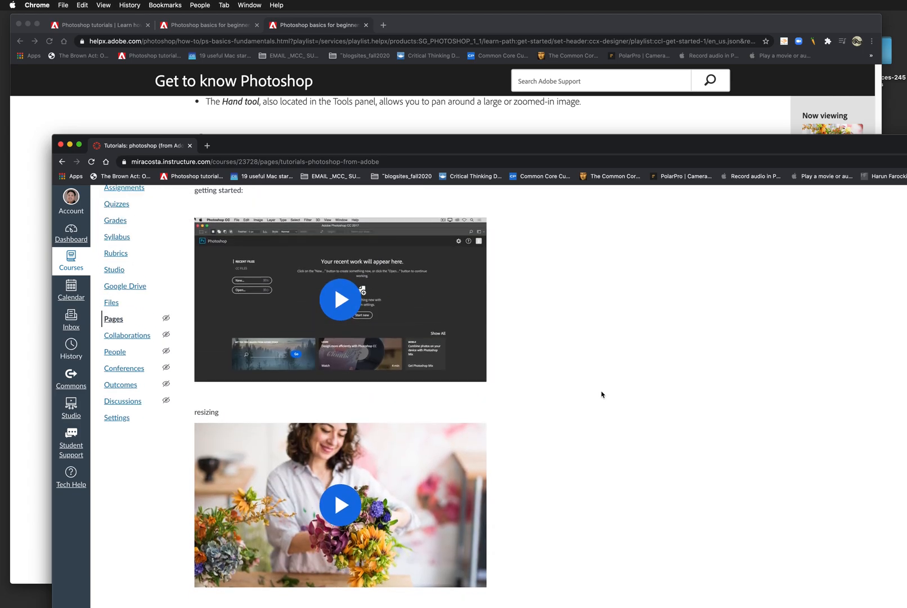
Edit the course page so the "resizing" caption reads "resizing an image", and save the page.
double_click(216, 440)
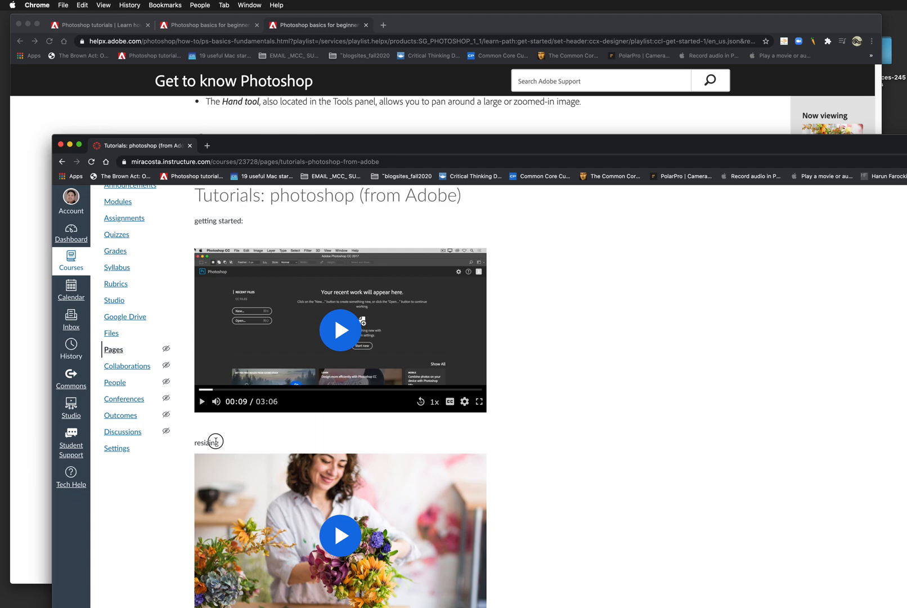
left_click(222, 443)
scroll(846, 330, "up", 3)
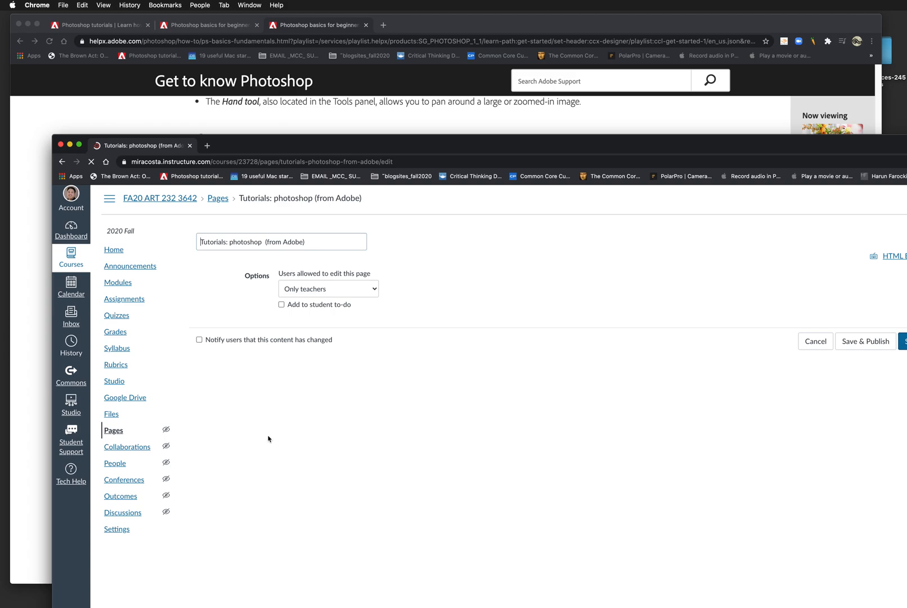
scroll(248, 356, "down", 3)
left_click(239, 339)
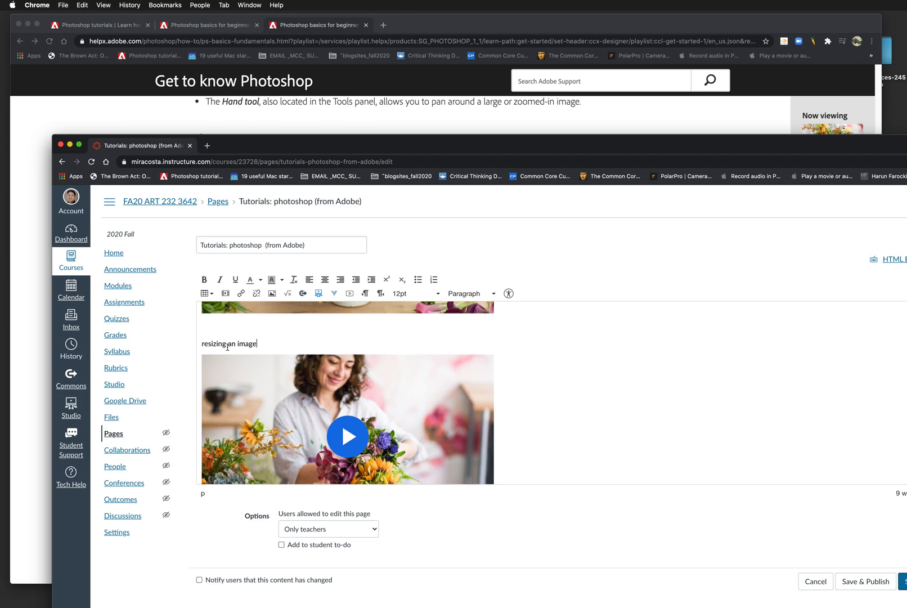
left_click_drag(795, 145, 726, 121)
left_click(844, 556)
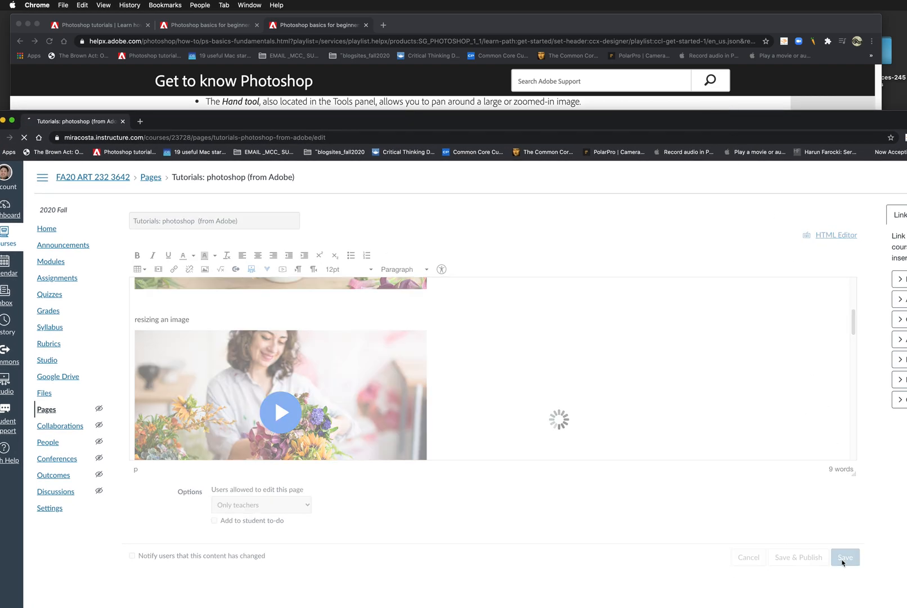
Return to the Adobe tutorial window and inspect the "Undo a command" video's element in the page code.
left_click(418, 83)
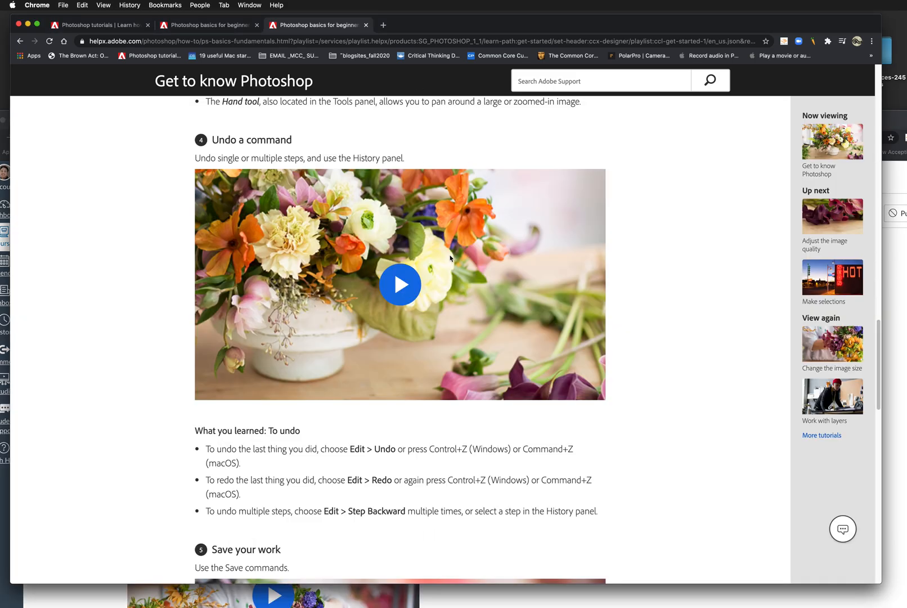
mouse_move(455, 28)
left_mouse_down()
mouse_move(538, 21)
mouse_move(462, 28)
mouse_move(468, 32)
left_mouse_up()
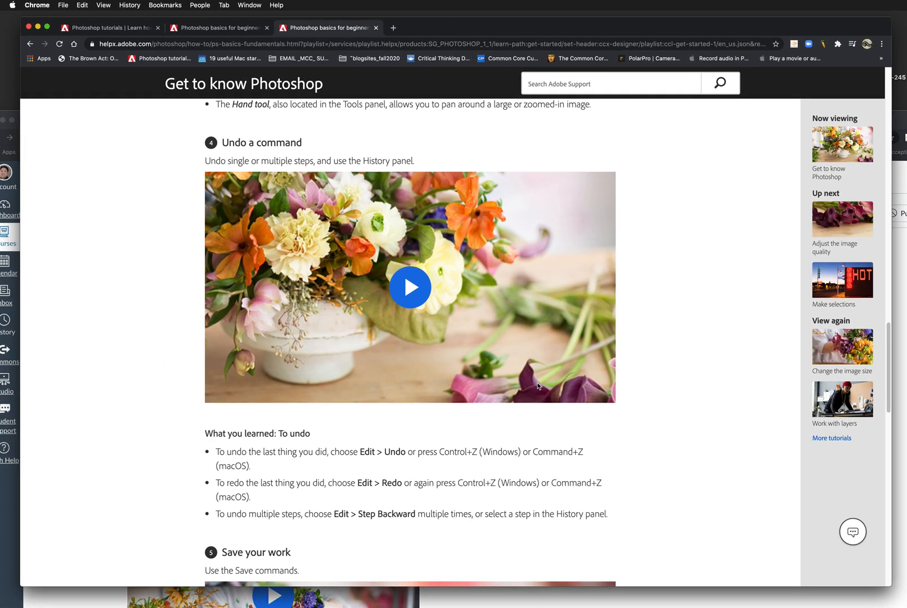
right_click(560, 333)
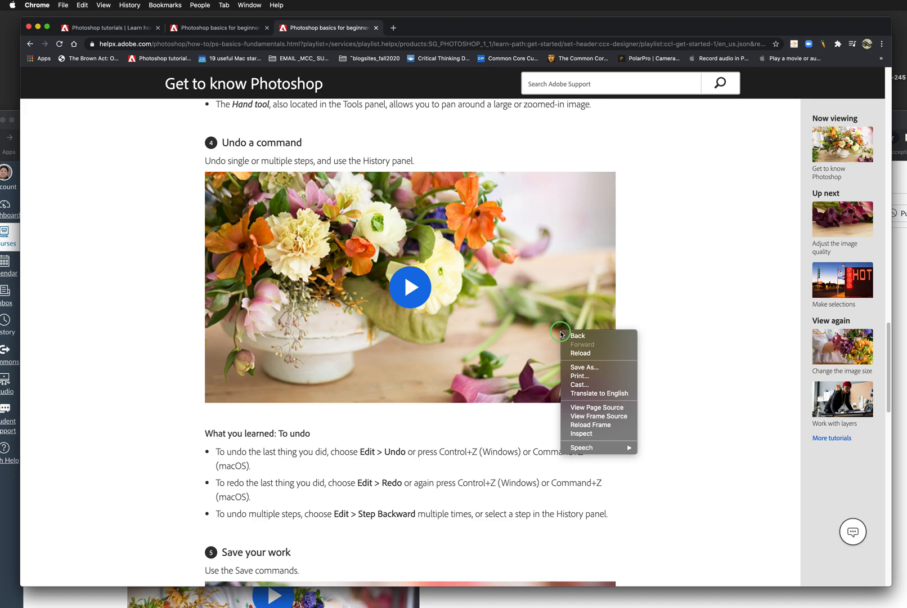
left_click(560, 334)
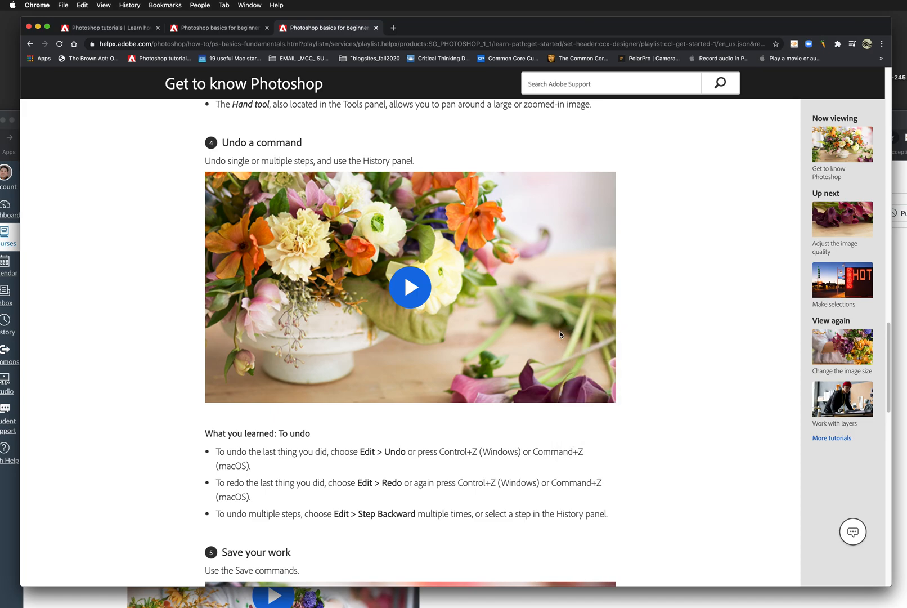
right_click(559, 332)
left_click(559, 332)
right_click(560, 332)
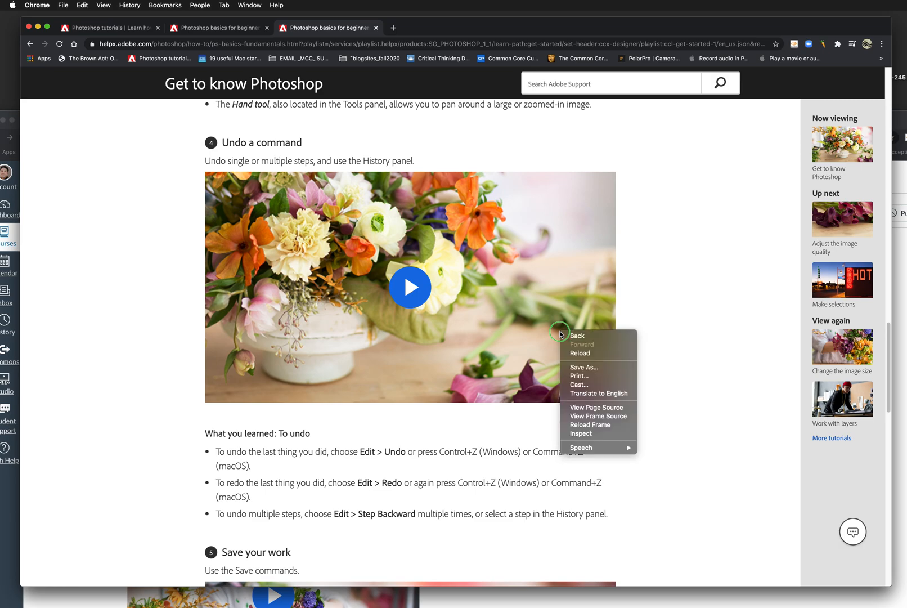
left_click(575, 437)
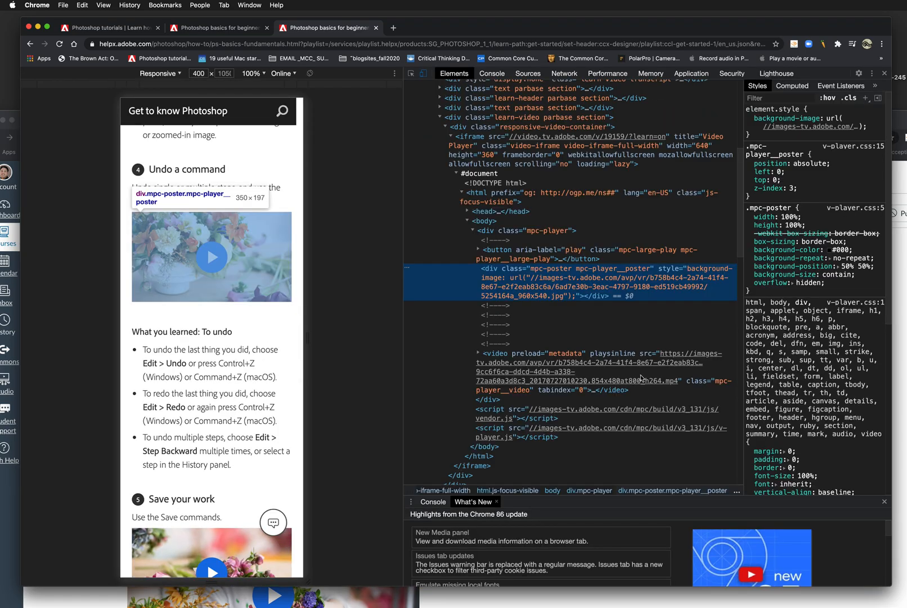
Reposition the browser window and play the "Undo a command" video with its page code open alongside.
mouse_move(447, 25)
left_mouse_down()
mouse_move(427, 21)
mouse_move(449, 38)
left_mouse_up()
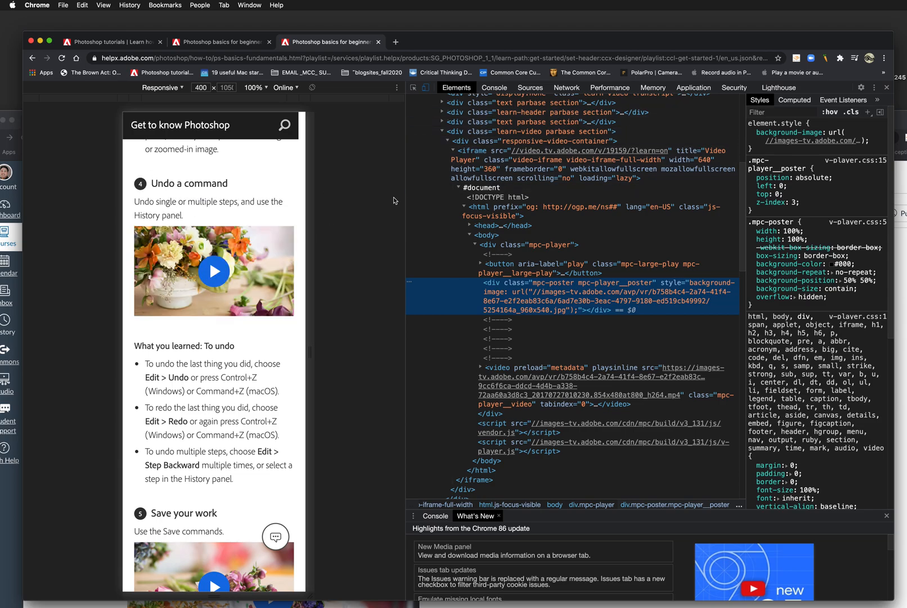
left_click(261, 262)
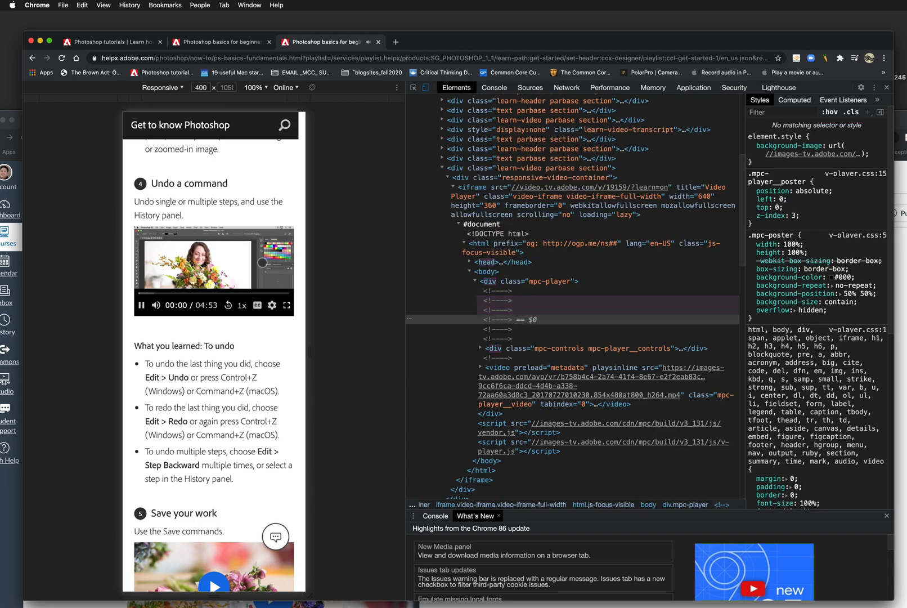
Pause the "Undo a command" video and examine the elements around it in the page code to locate its iframe.
left_click(215, 245)
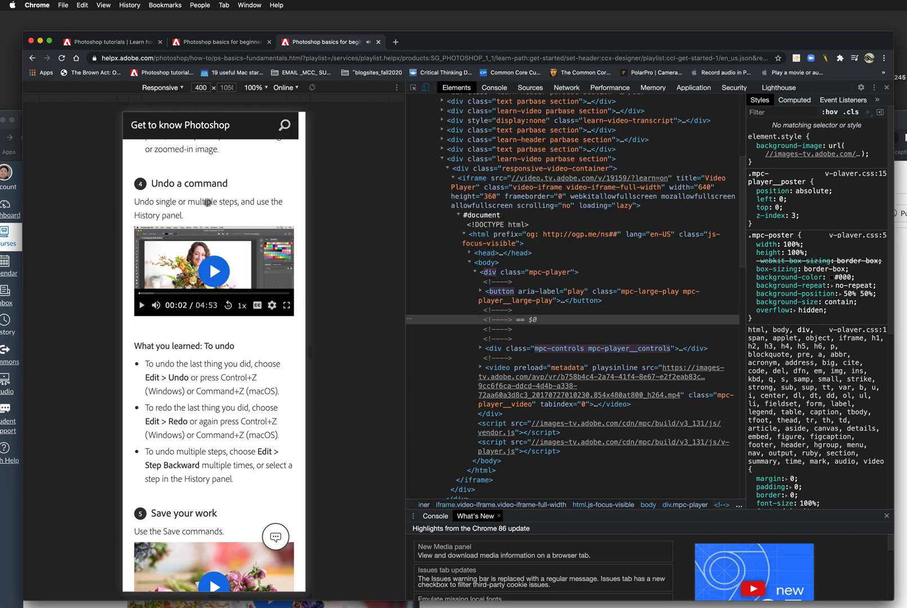
left_click(515, 179)
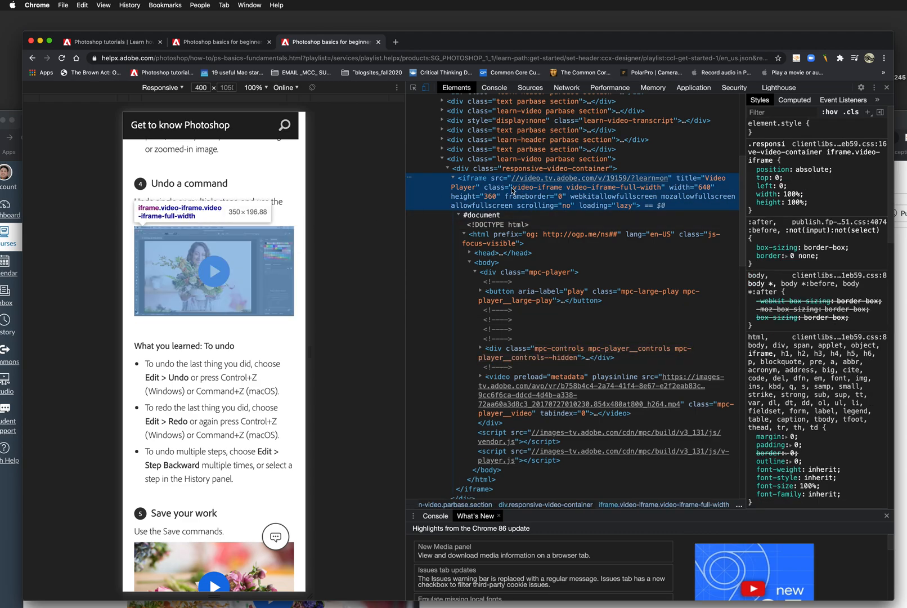
left_click(485, 150)
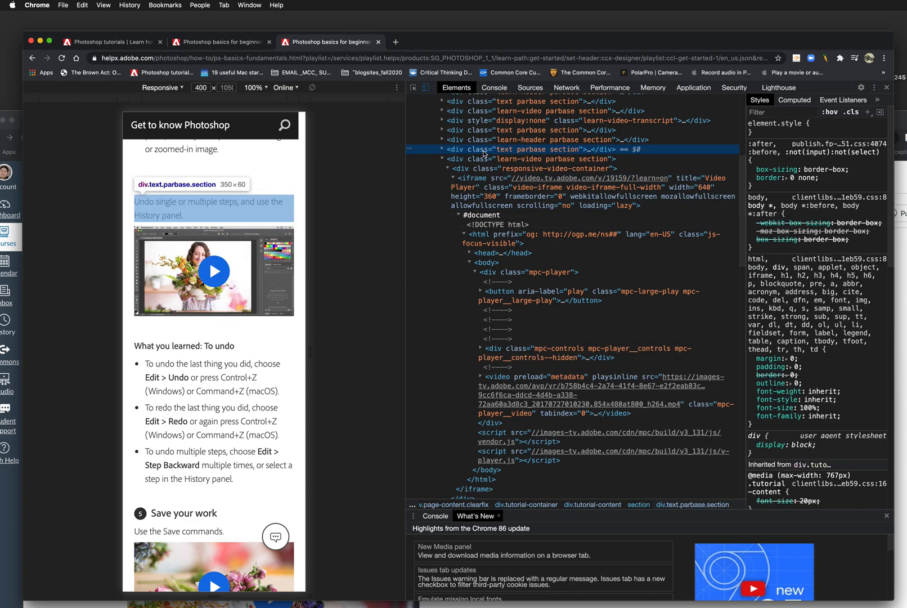
left_click(529, 160)
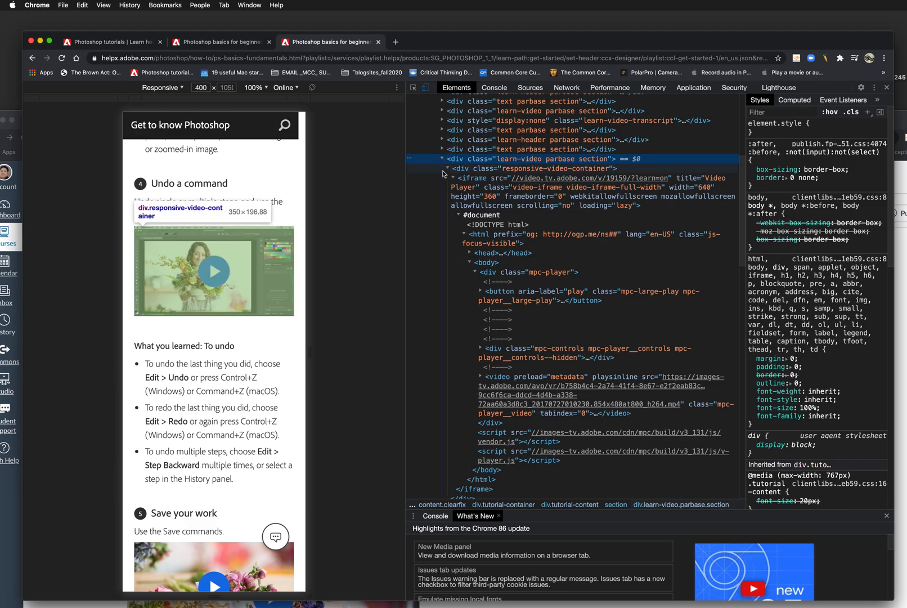
left_click(498, 179)
left_click(503, 169)
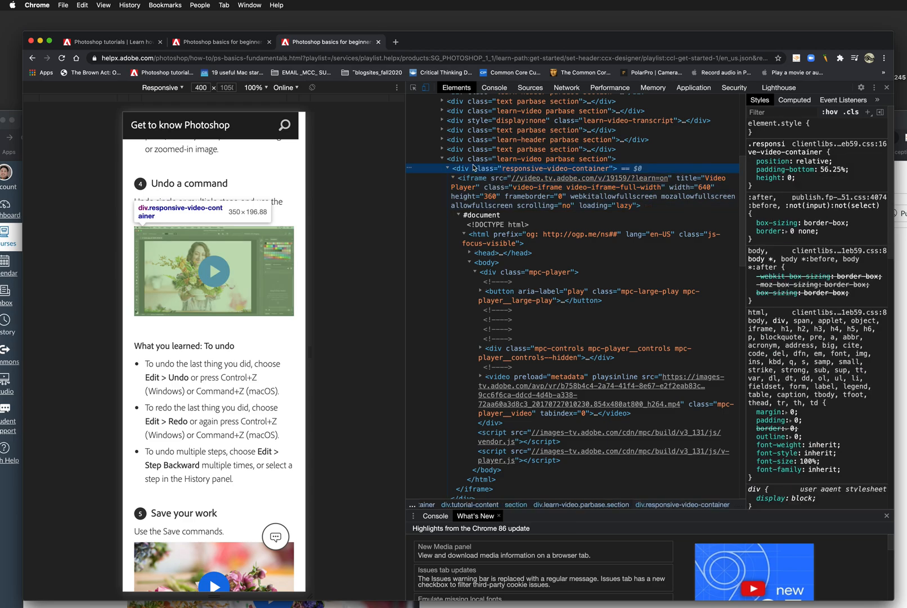
left_click(448, 168)
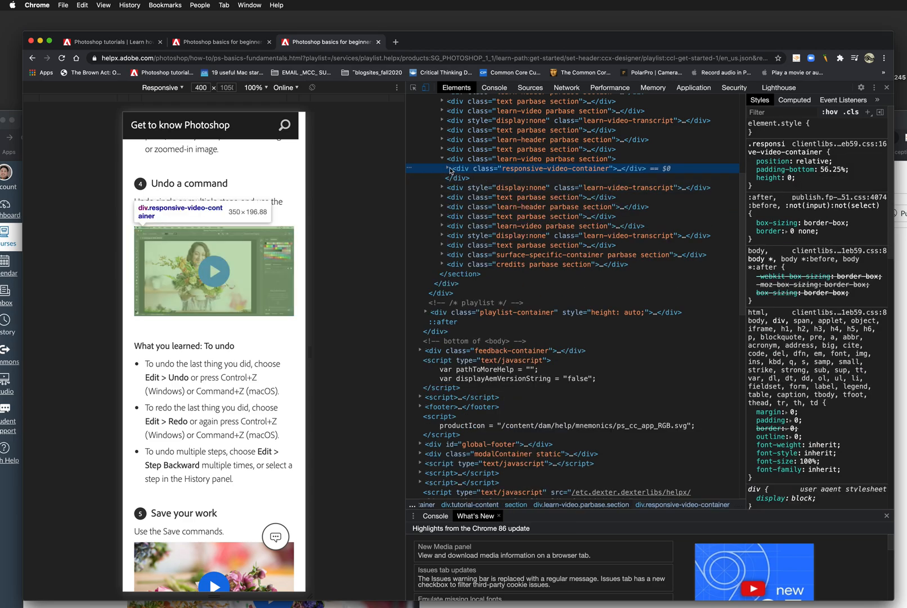
left_click(445, 168)
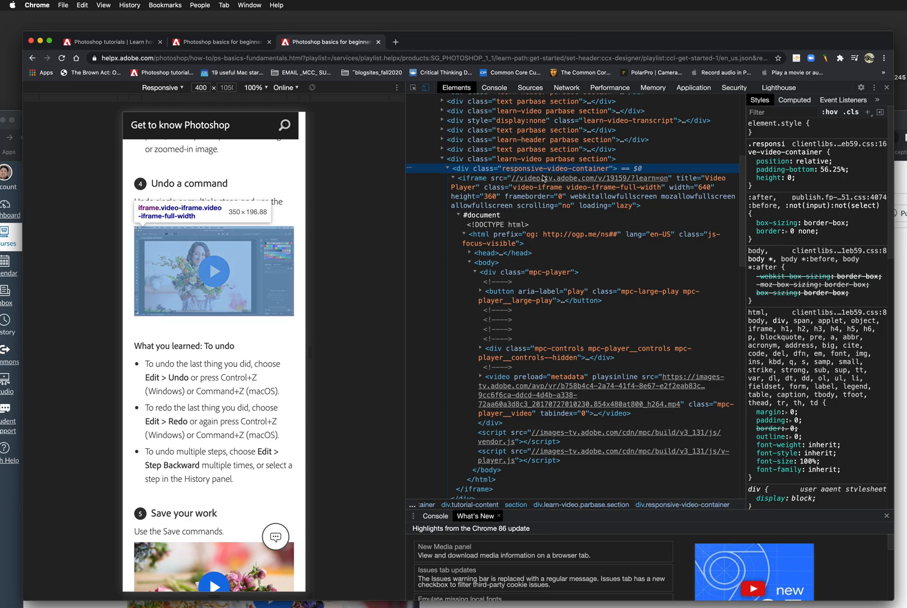
Copy the iframe element of the "Undo a command" video from the page code.
left_click(486, 178)
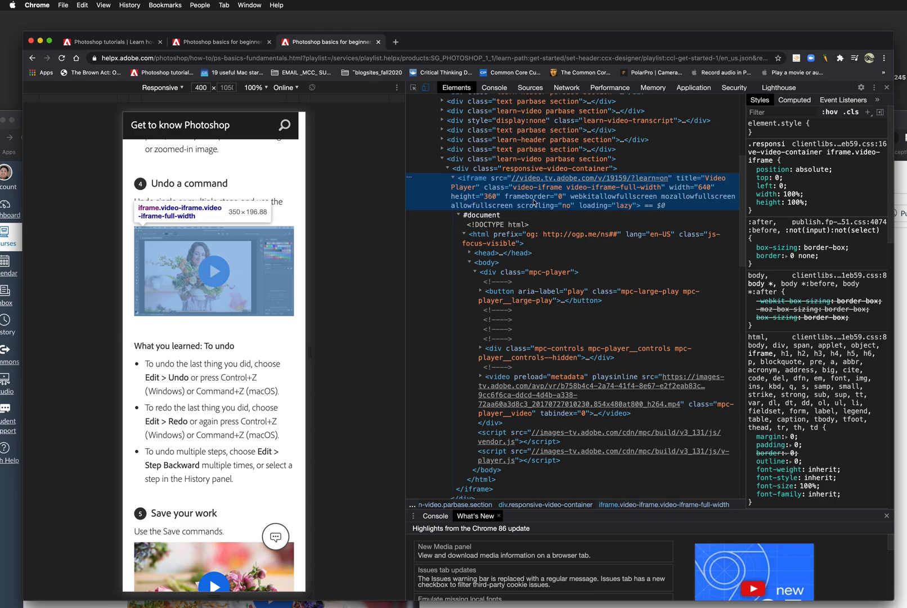
right_click(676, 199)
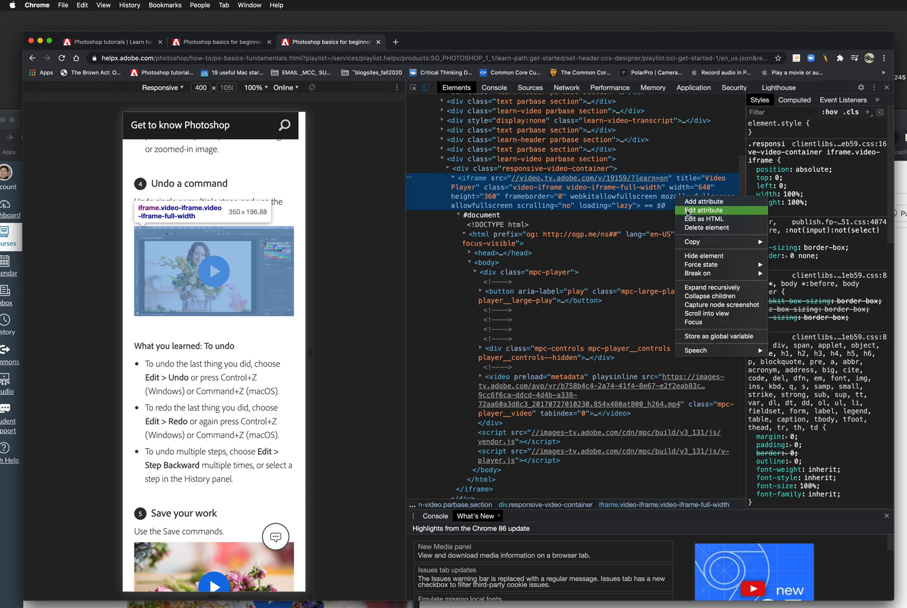
mouse_move(703, 242)
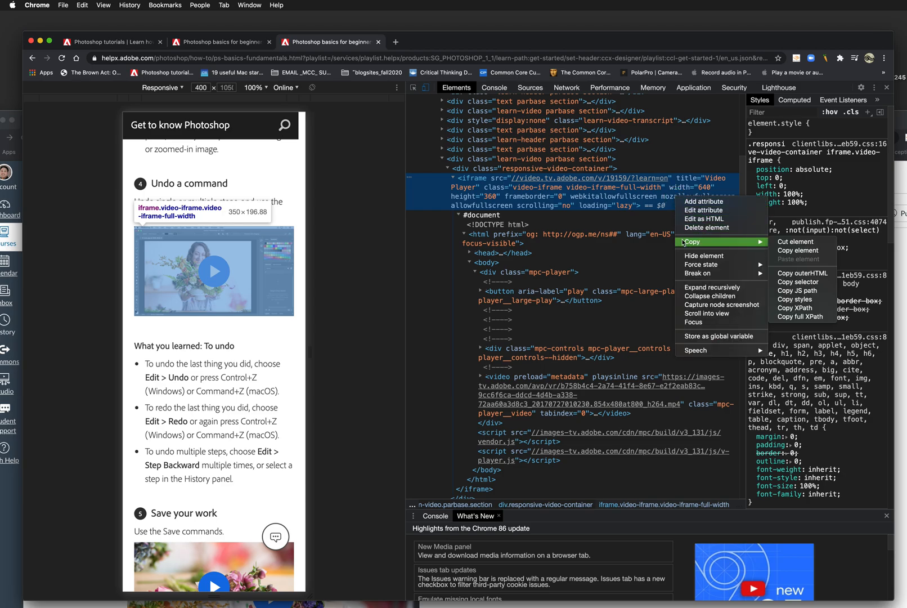
left_click(810, 251)
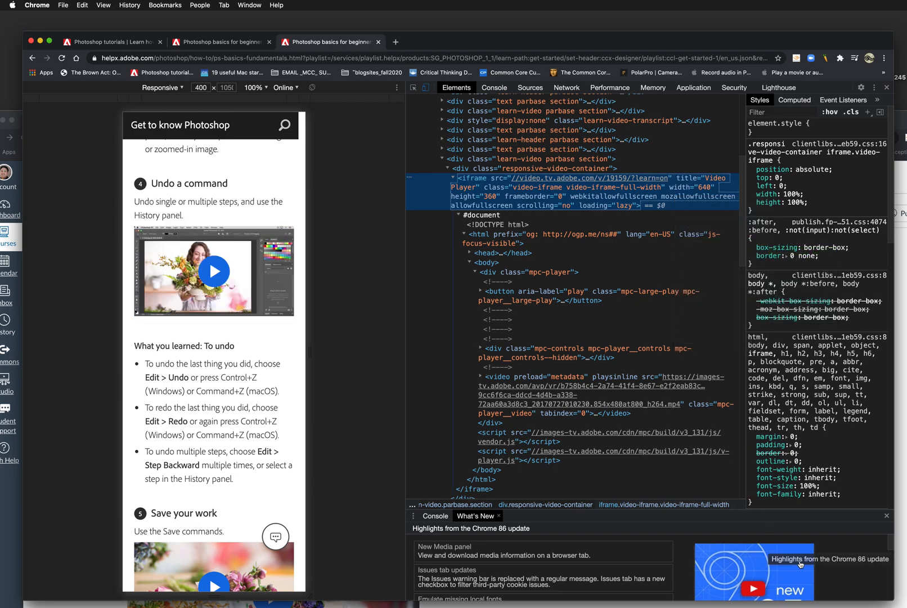
Move the Adobe window aside, bring the Canvas tutorials page to the front and resize its window to fit the screen.
left_click_drag(461, 40, 534, 20)
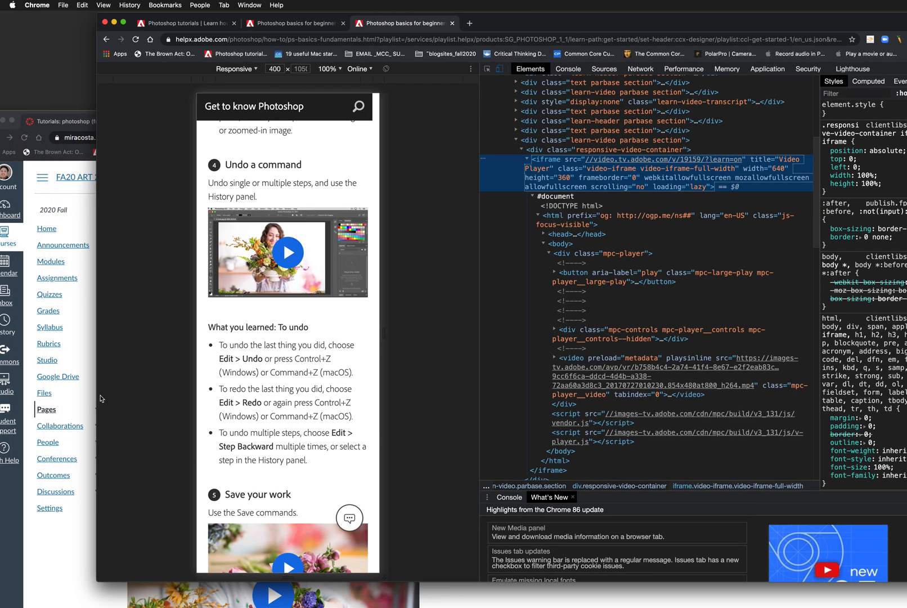
left_click(90, 338)
left_click_drag(408, 129, 426, 34)
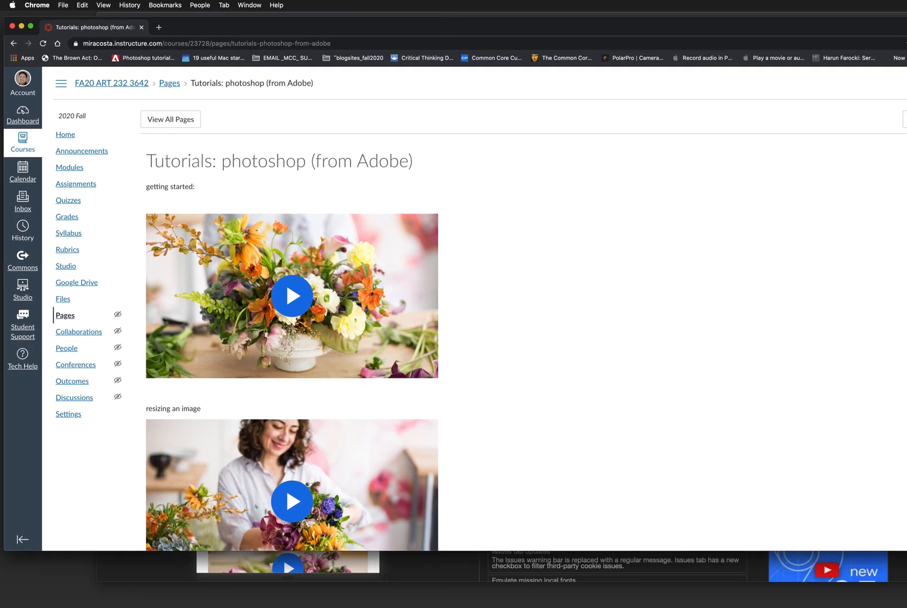
left_click_drag(906, 550, 887, 583)
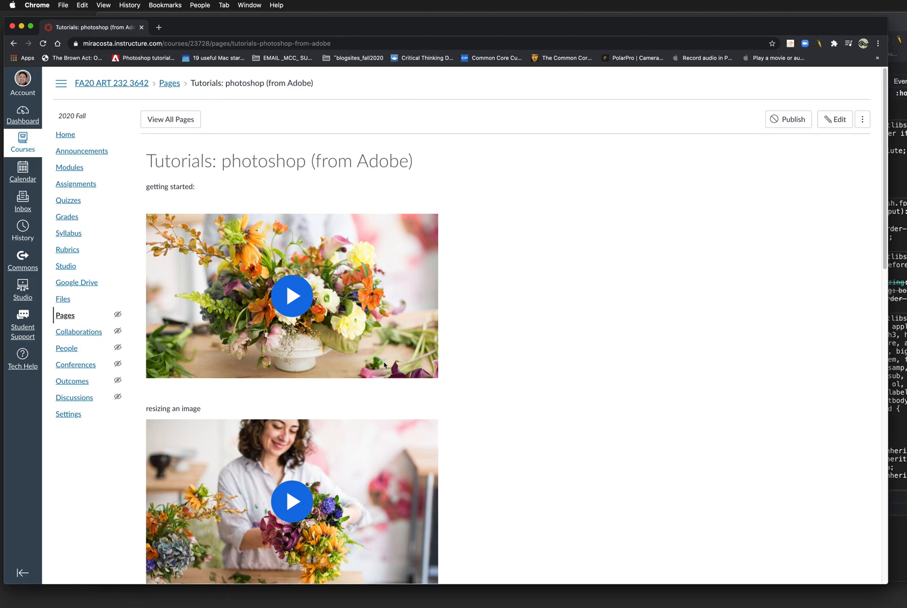
Look through the embedded videos for a free spot and briefly play the one above the "crop/ adjust an image" caption.
scroll(384, 364, "down", 15)
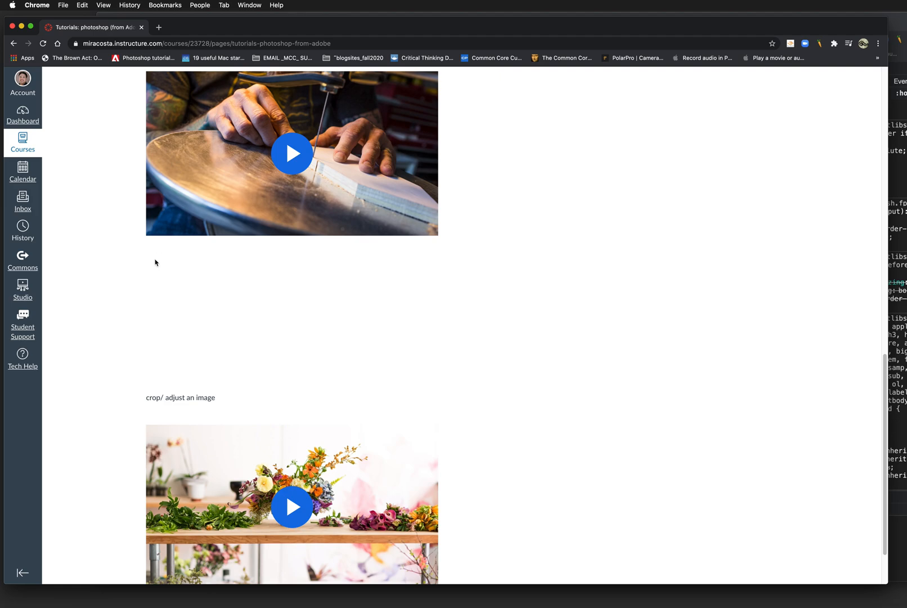
scroll(619, 241, "up", 2)
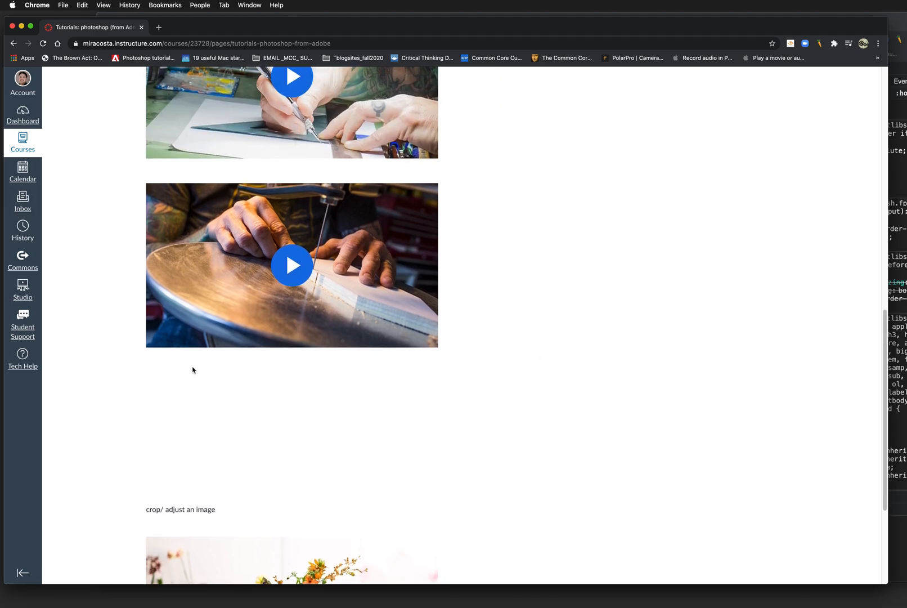
scroll(160, 385, "up", 1)
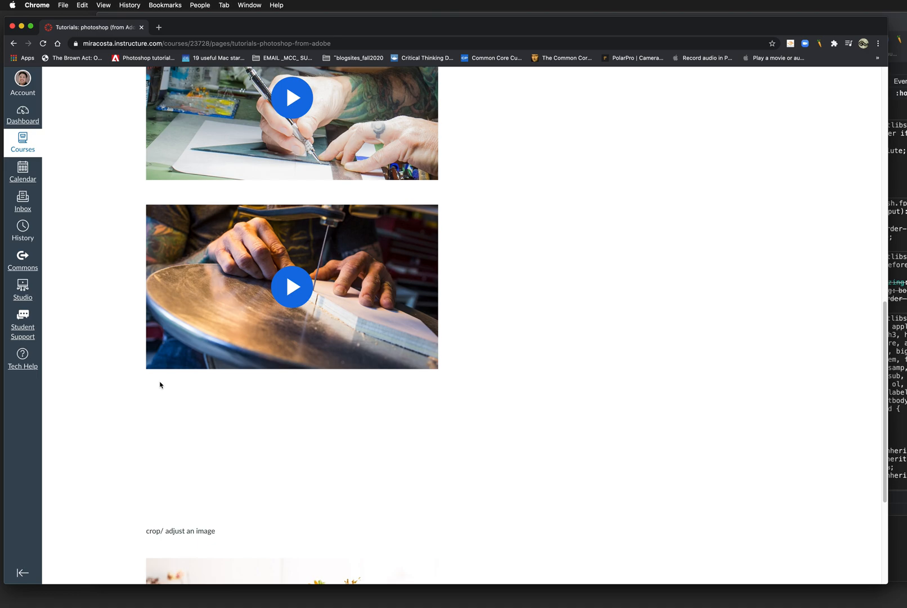
scroll(160, 385, "down", 1)
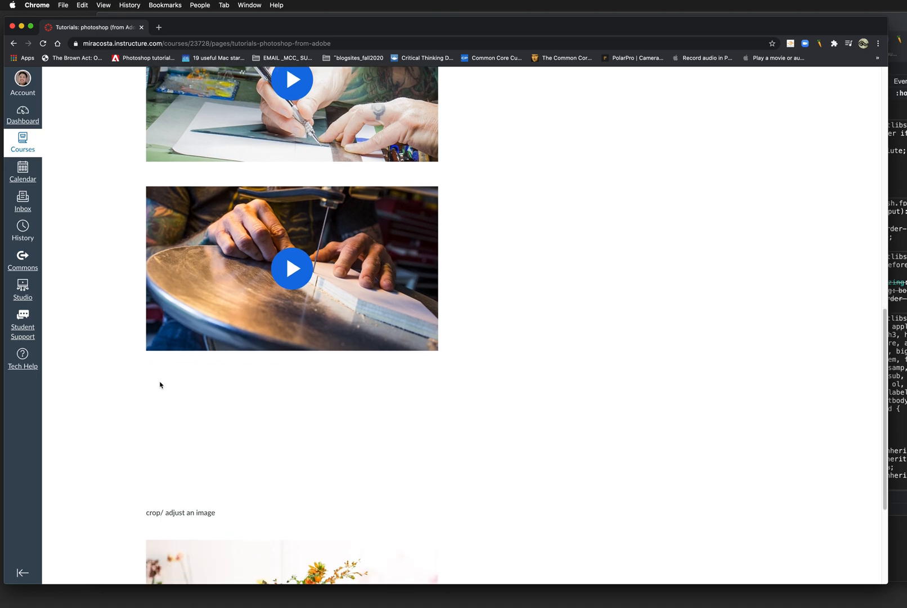
left_click(435, 350)
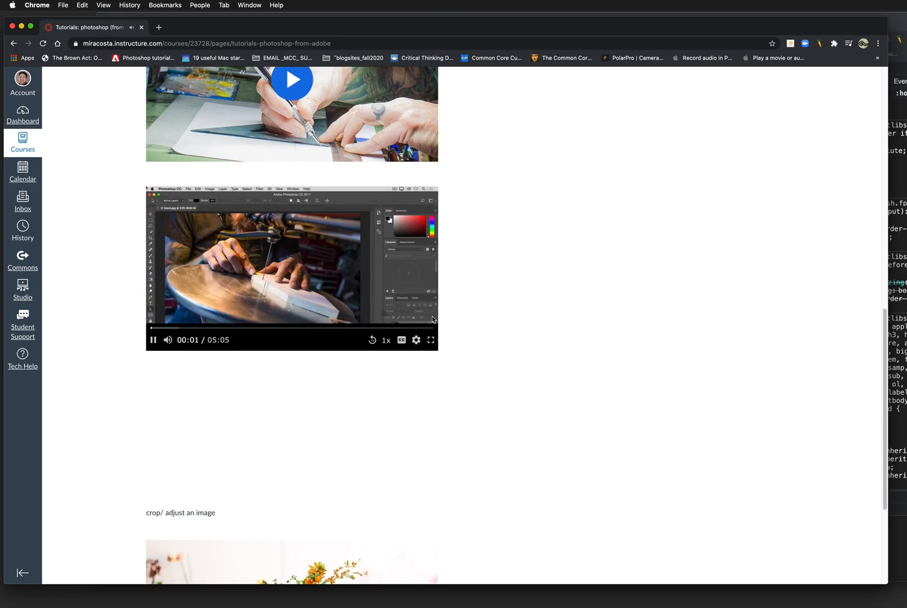
left_click(152, 340)
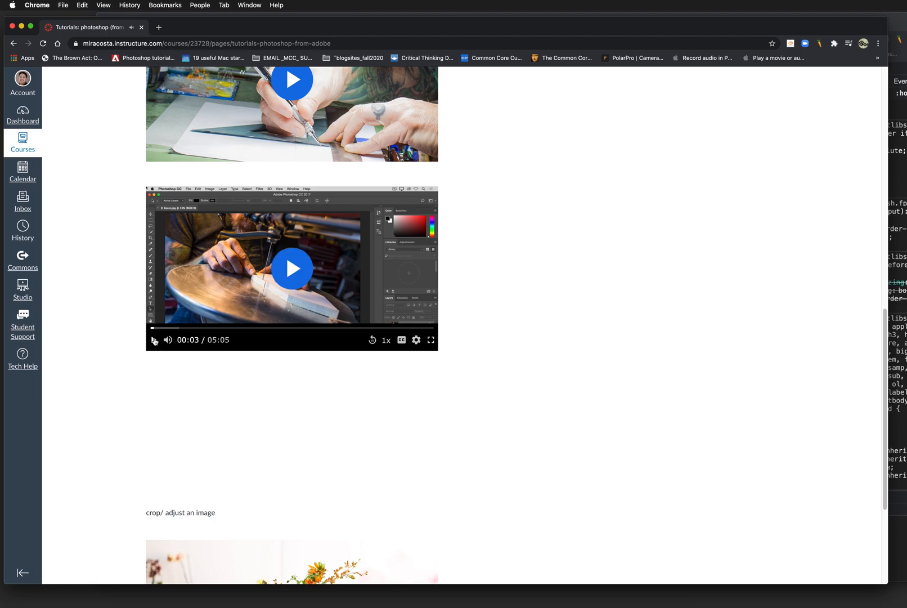
scroll(725, 144, "up", 11)
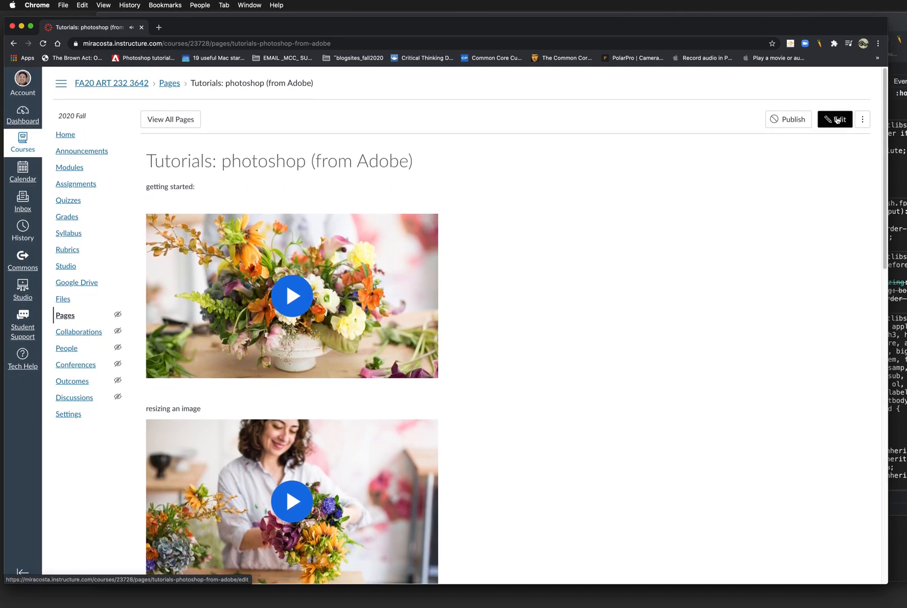
Open the Canvas tutorials page for editing and find the blank space below the video above "crop/ adjust an image".
left_click(831, 128)
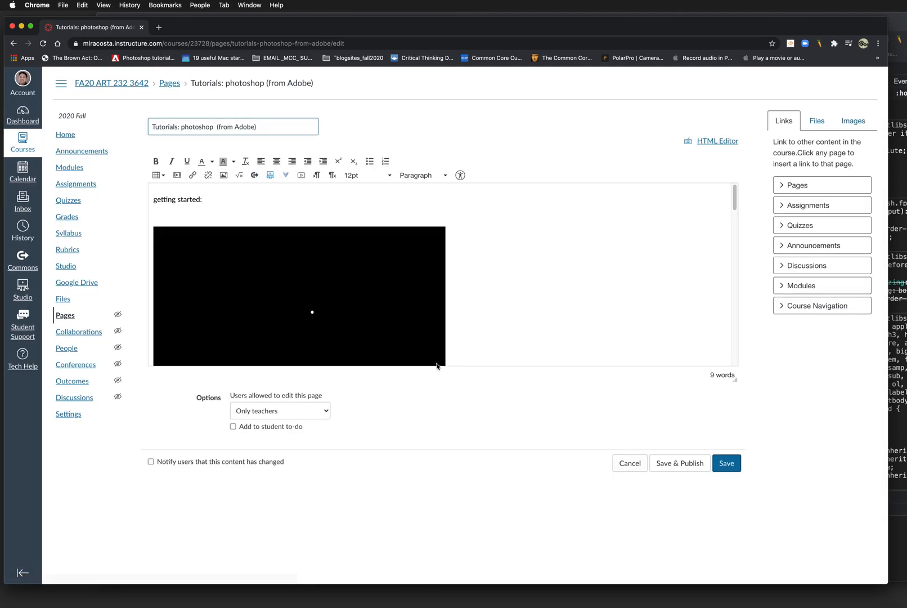
scroll(532, 310, "down", 10)
scroll(531, 310, "down", 10)
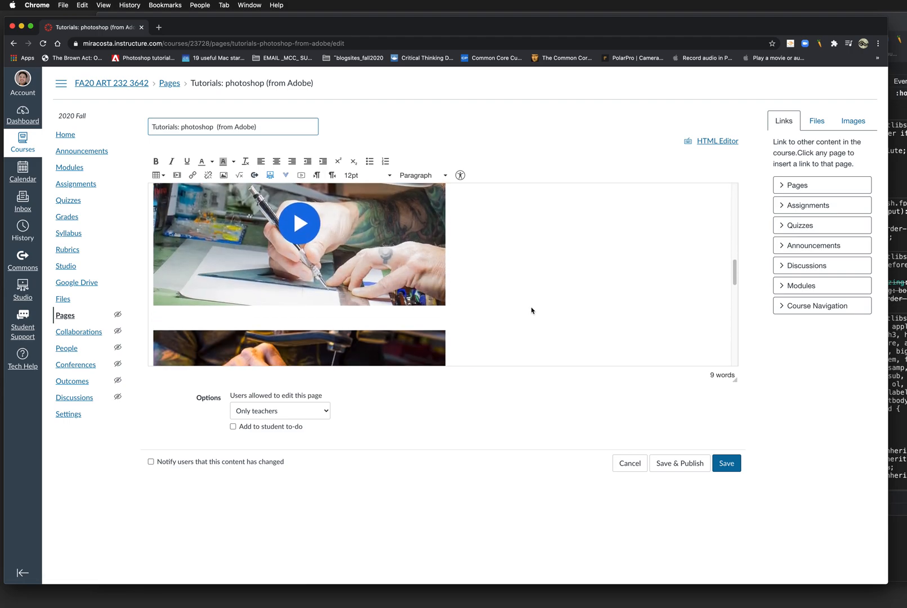
scroll(486, 304, "up", 4)
left_click(225, 208)
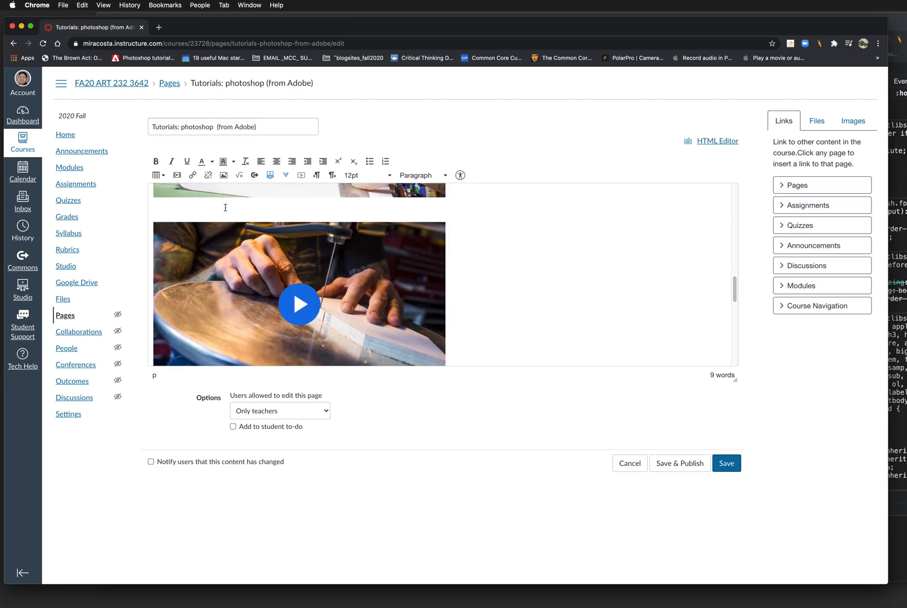
key("Return")
scroll(468, 308, "down", 5)
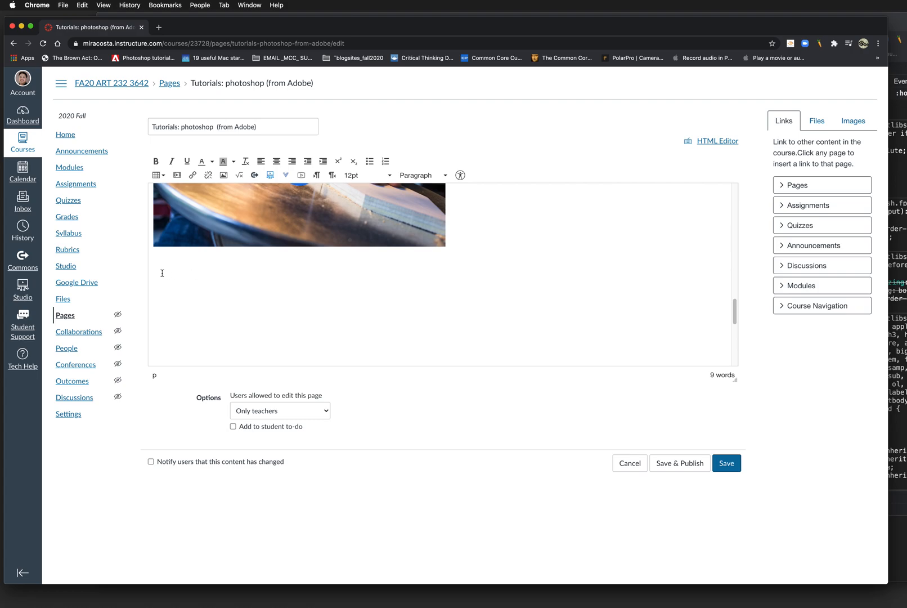
Insert the "Undo a command" video as media by pasting the copied iframe code as its embed code.
left_click(176, 176)
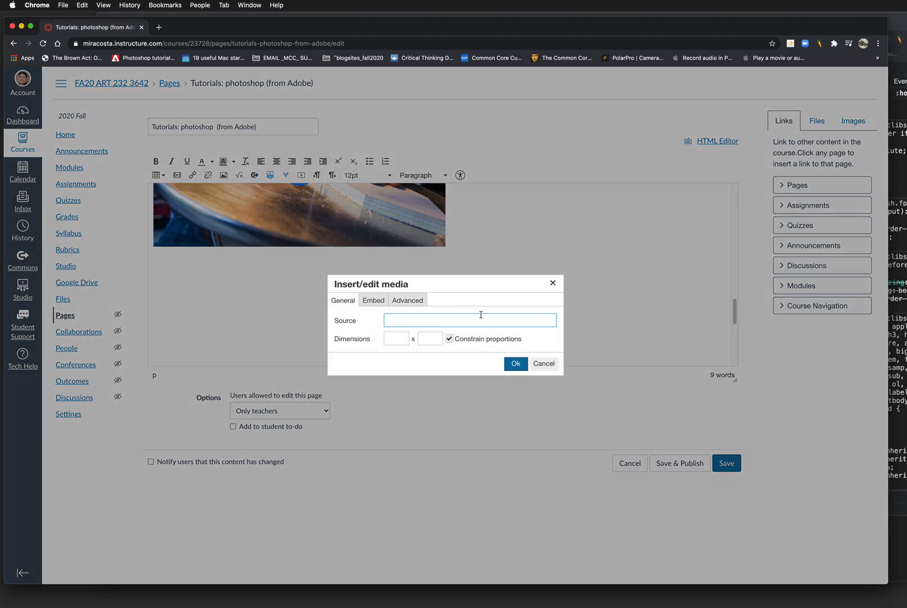
left_click(377, 304)
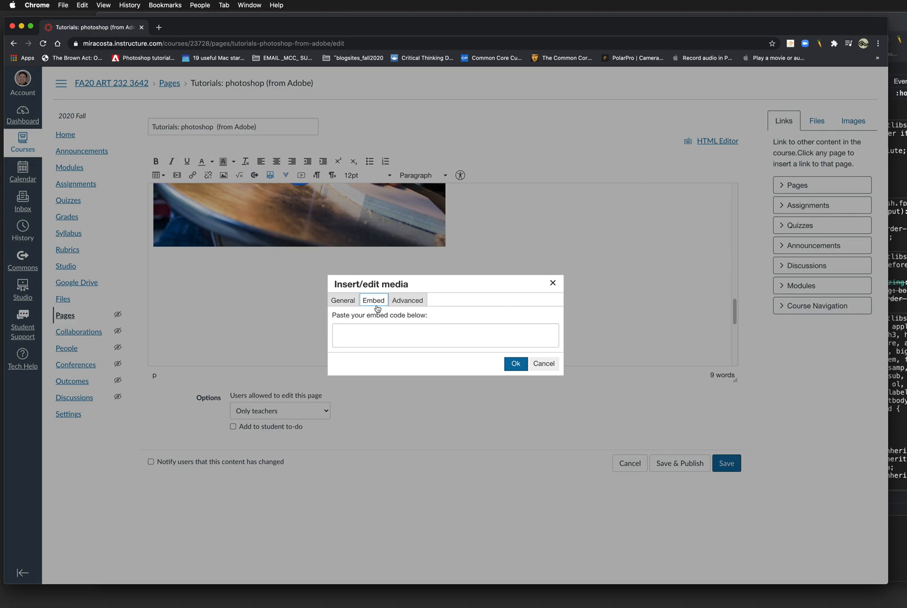
right_click(338, 332)
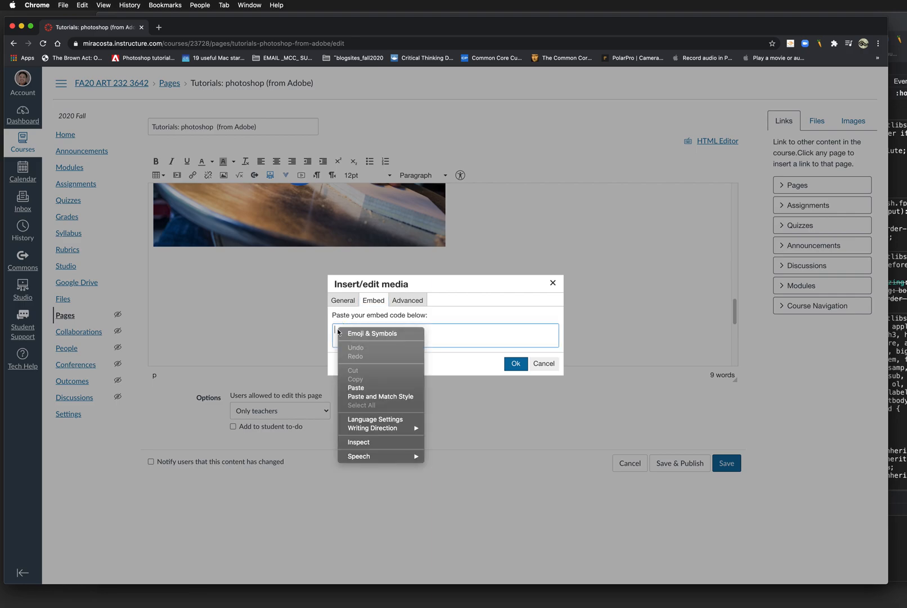
left_click(360, 388)
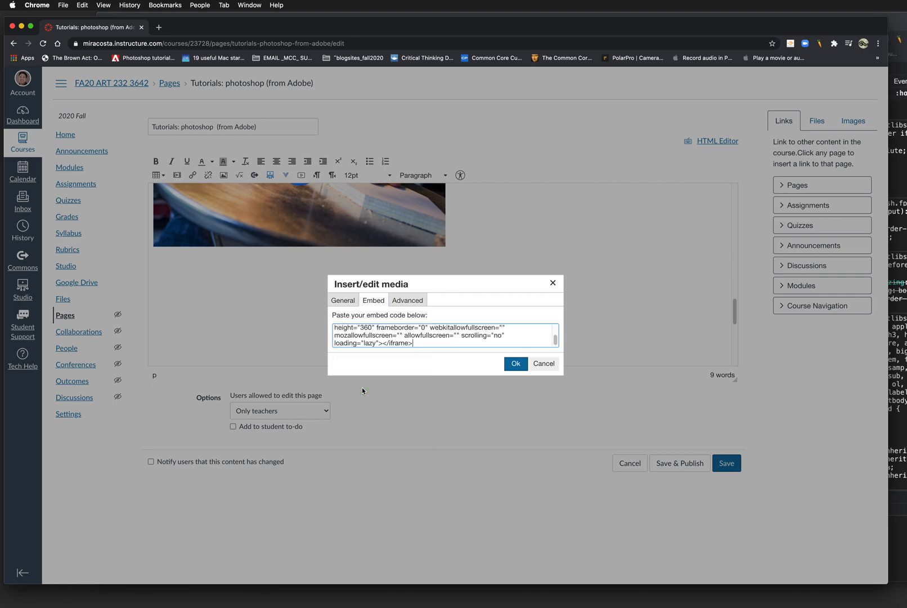
left_click(516, 363)
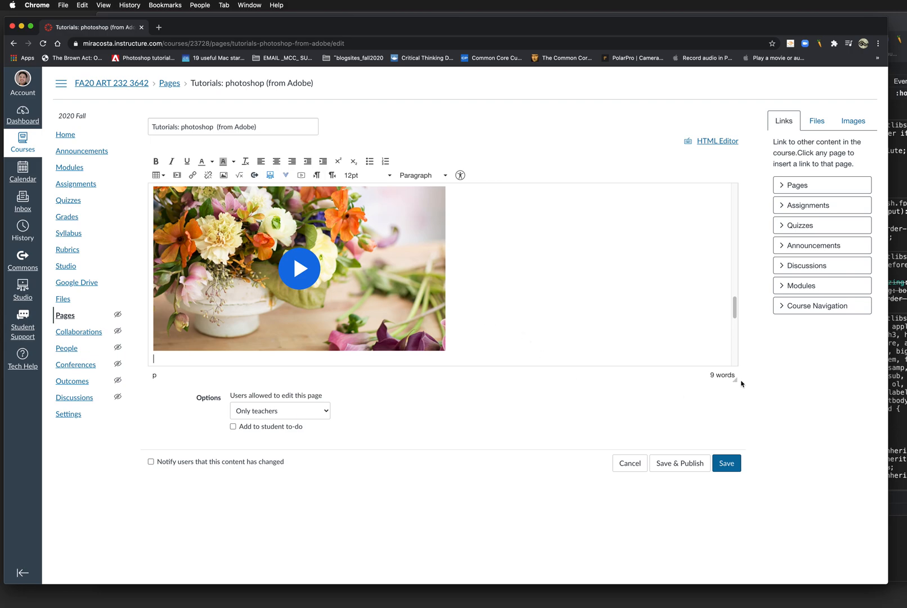
Check the new video's placement in the editor, save the course page and look over the saved version.
scroll(484, 312, "up", 1)
scroll(483, 311, "down", 1)
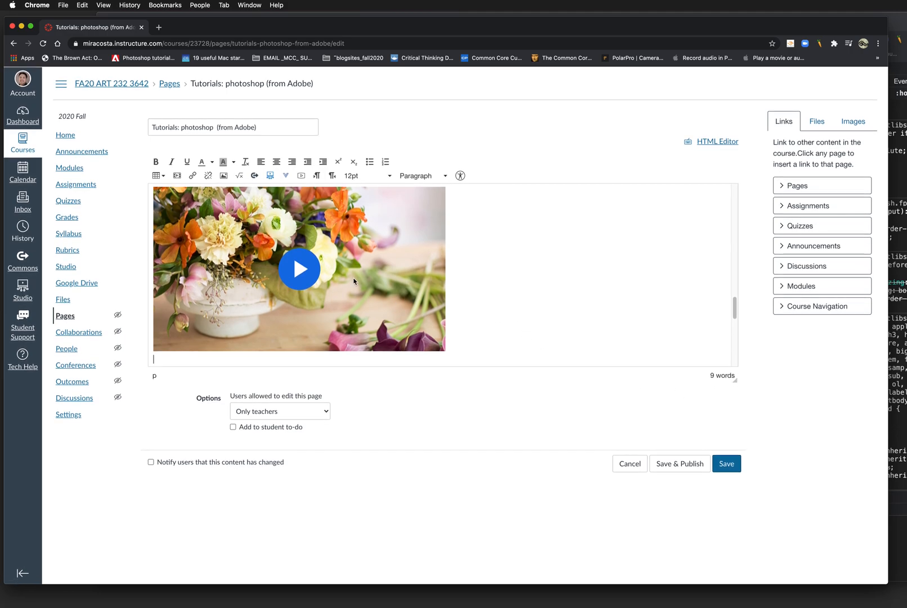
scroll(384, 285, "up", 3)
scroll(272, 252, "down", 2)
left_click(153, 237)
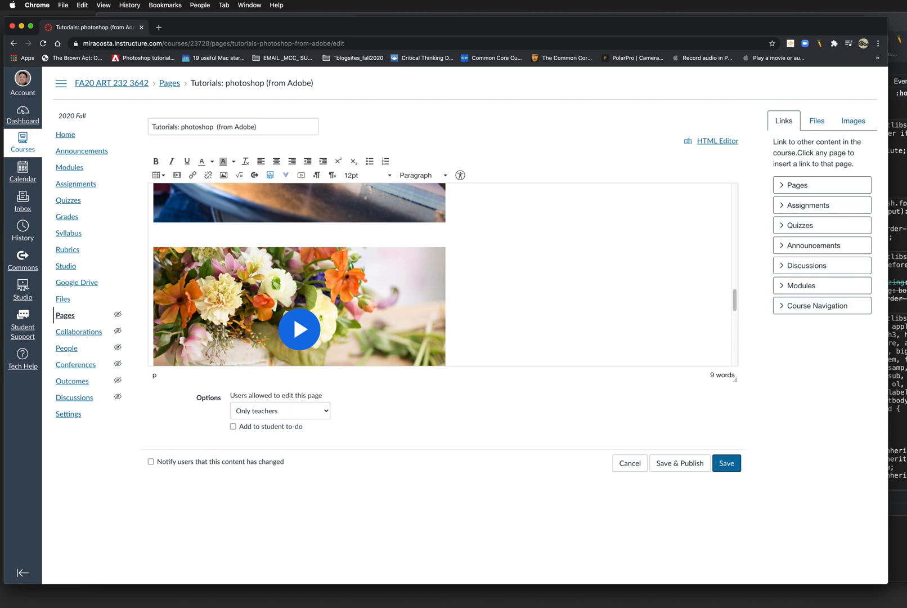
scroll(393, 315, "up", 3)
left_click(726, 470)
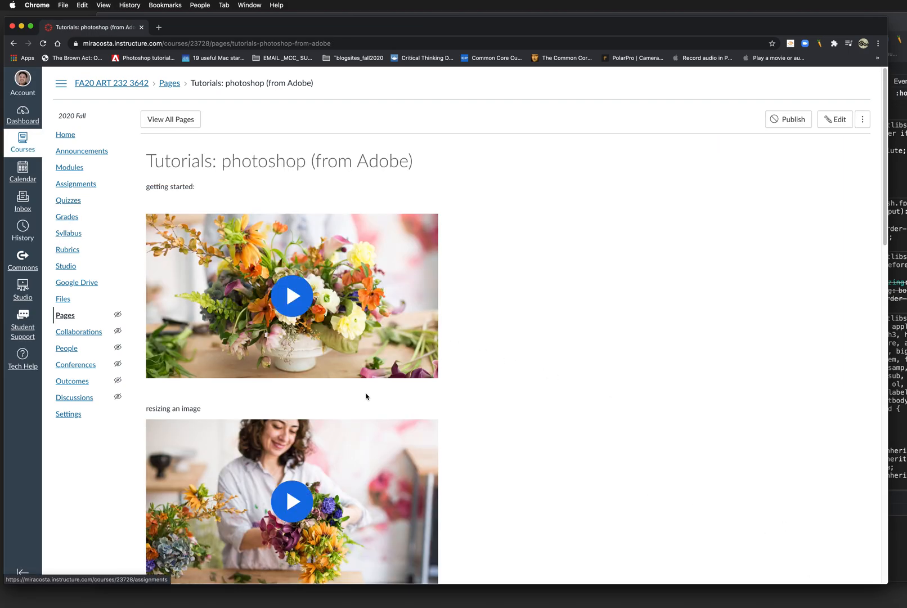
scroll(417, 363, "up", 1)
scroll(417, 363, "down", 4)
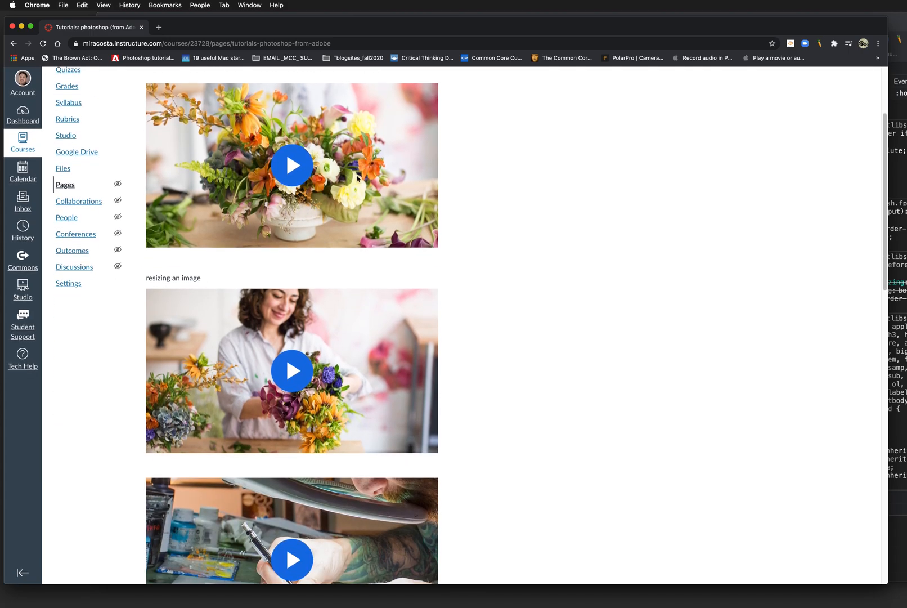
scroll(299, 166, "up", 4)
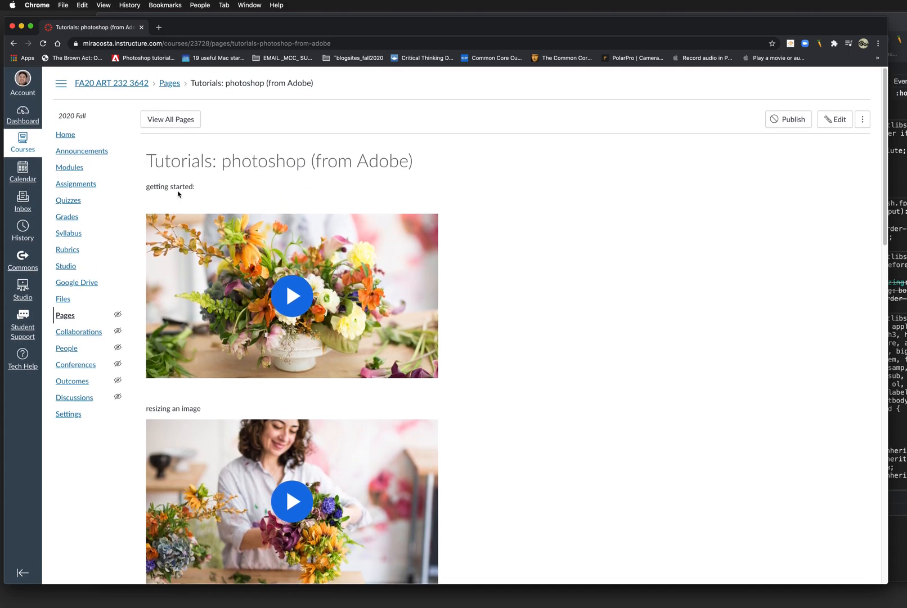
Look over all embedded videos on the saved tutorials page, briefly playing and pausing the one under "getting started".
scroll(386, 305, "down", 10)
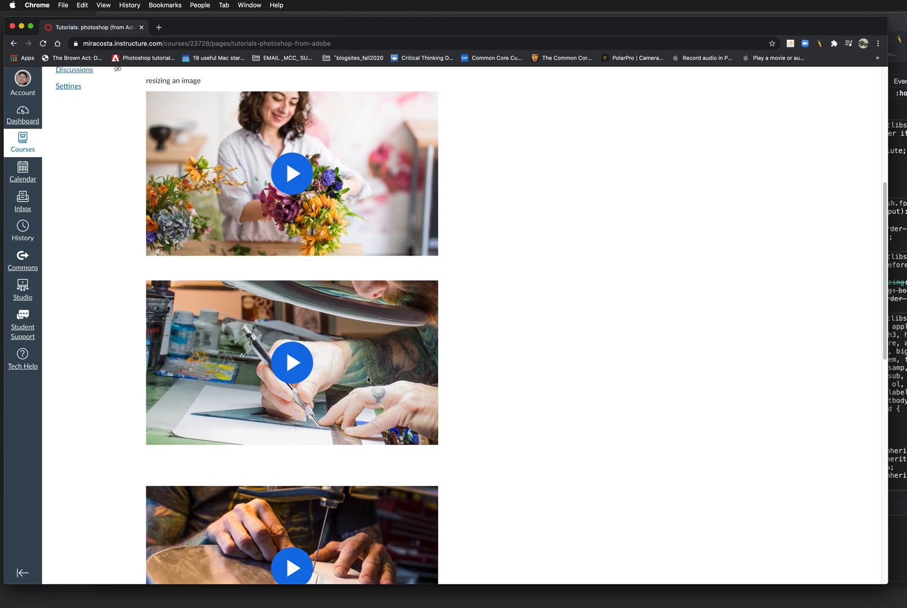
scroll(328, 365, "down", 12)
scroll(328, 365, "up", 20)
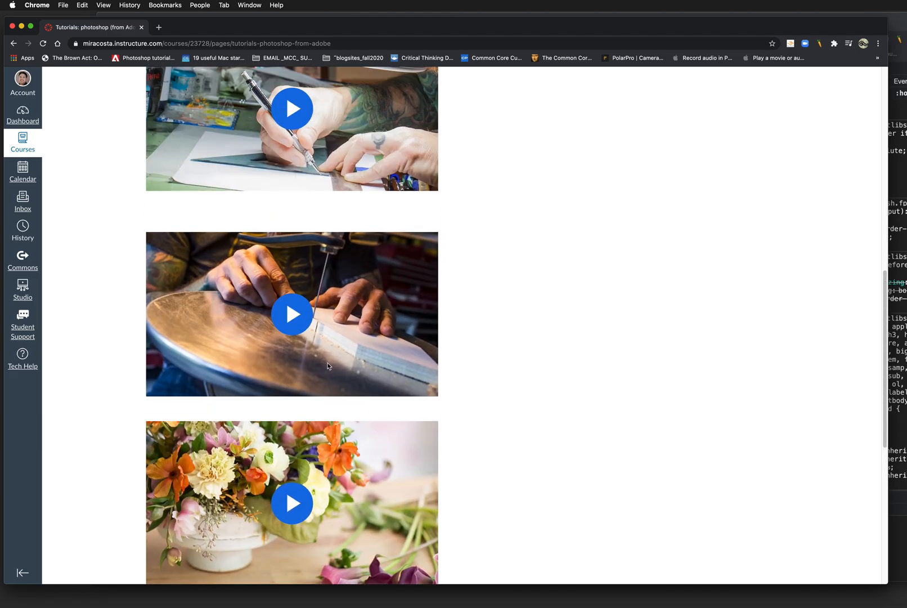
scroll(328, 364, "down", 1)
left_click(329, 364)
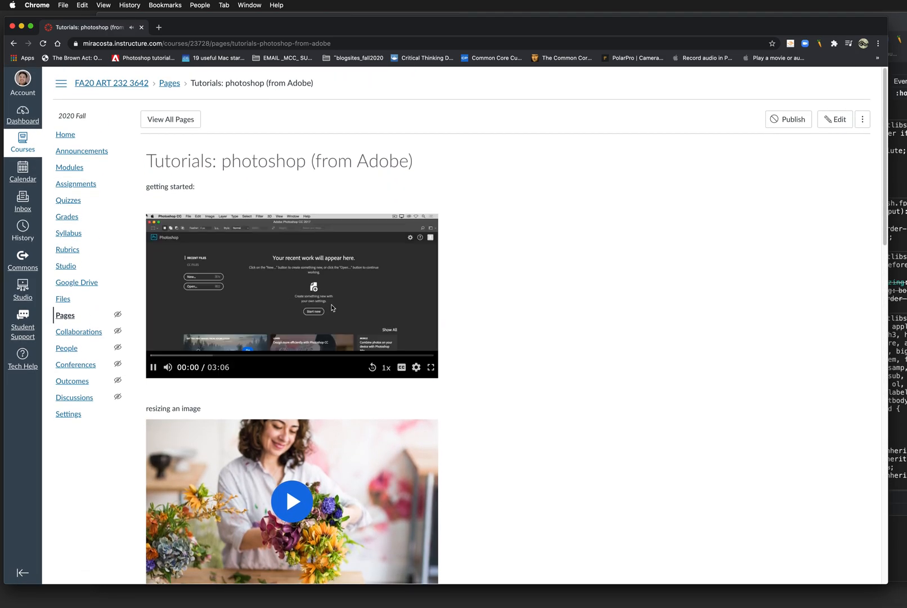
left_click(153, 367)
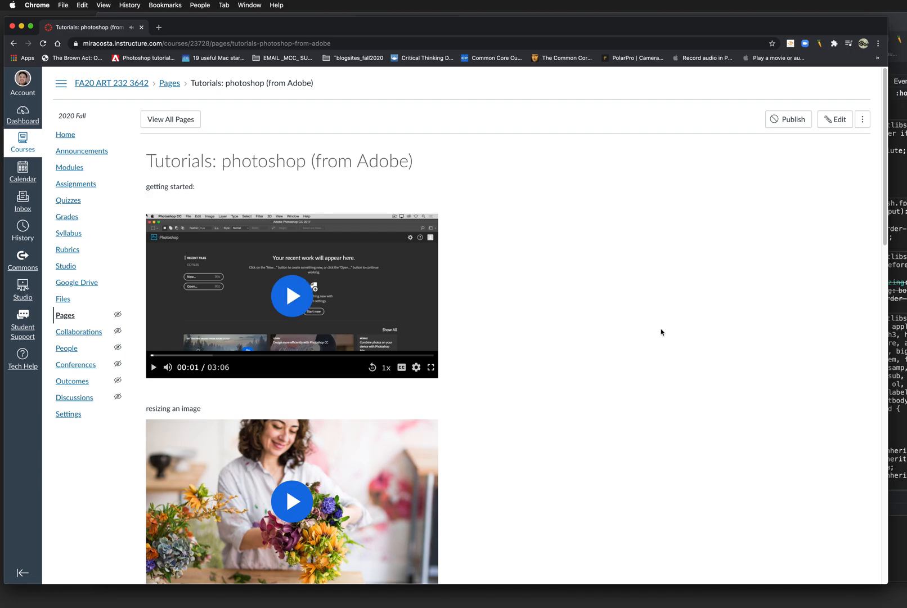
scroll(581, 421, "down", 20)
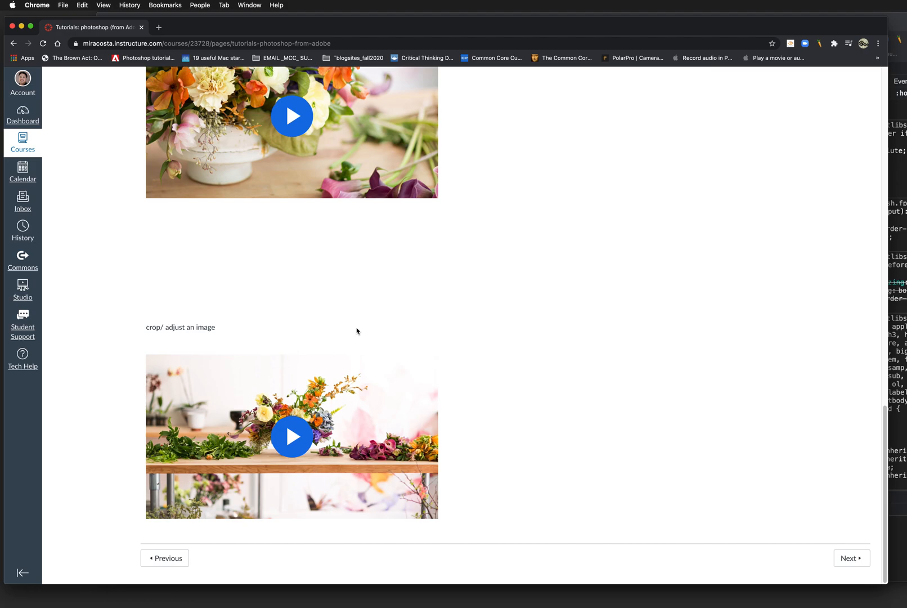
scroll(689, 420, "up", 10)
scroll(589, 372, "up", 3)
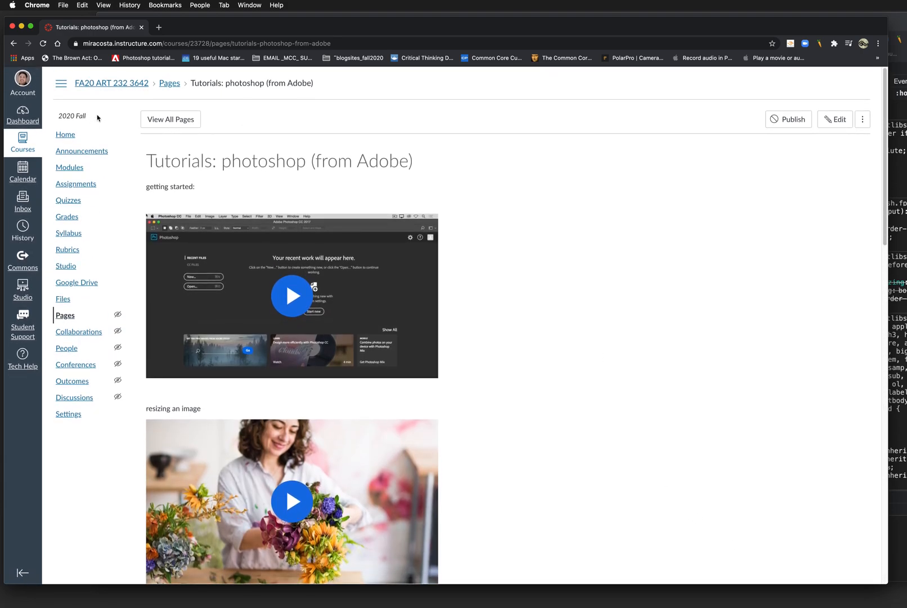